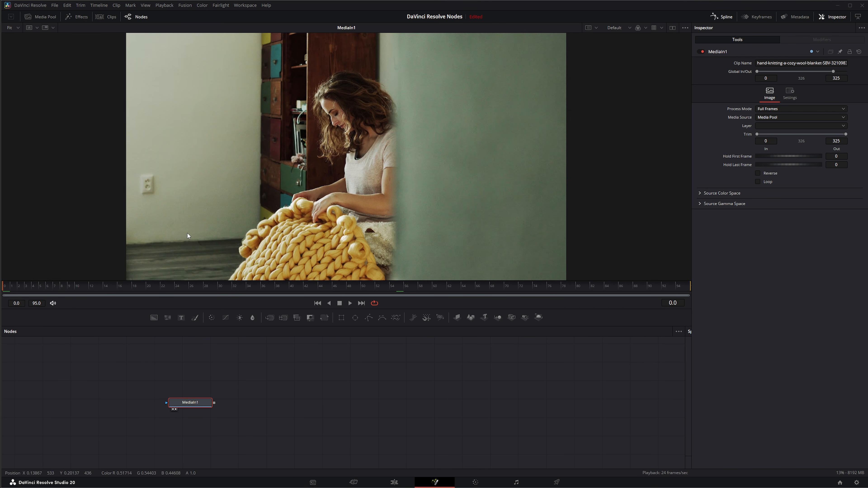
# - Add a Patch Replacer node after MediaIn1 in the node graph
pyautogui.moveTo(15, 288); pyautogui.dragTo(1, 305)
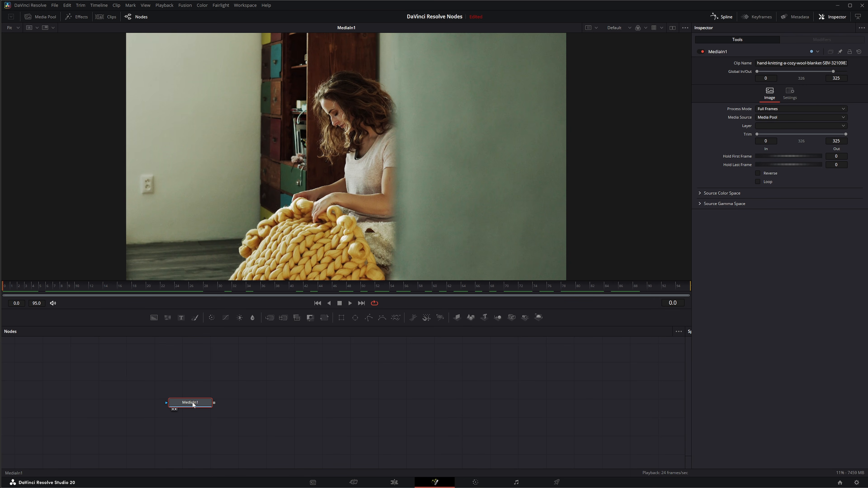
pyautogui.hotkey('shift', 'space')
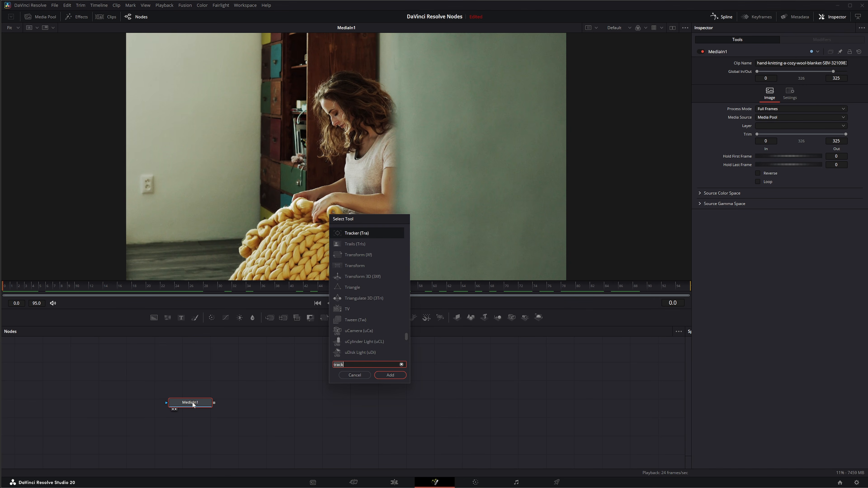
pyautogui.write('patch')
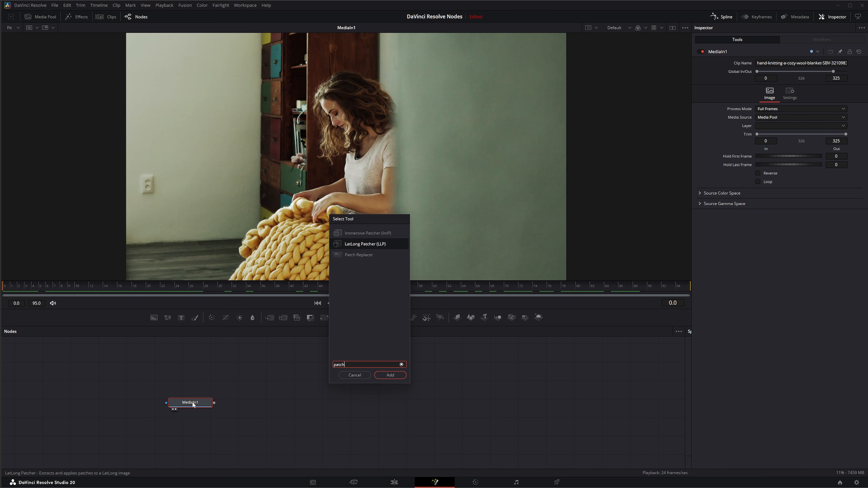
pyautogui.click(363, 255)
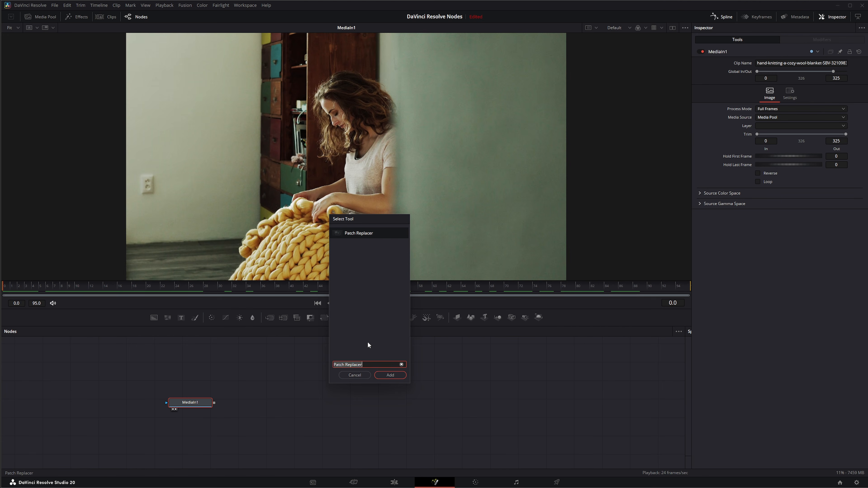
pyautogui.click(394, 375)
pyautogui.moveTo(246, 406); pyautogui.dragTo(266, 406)
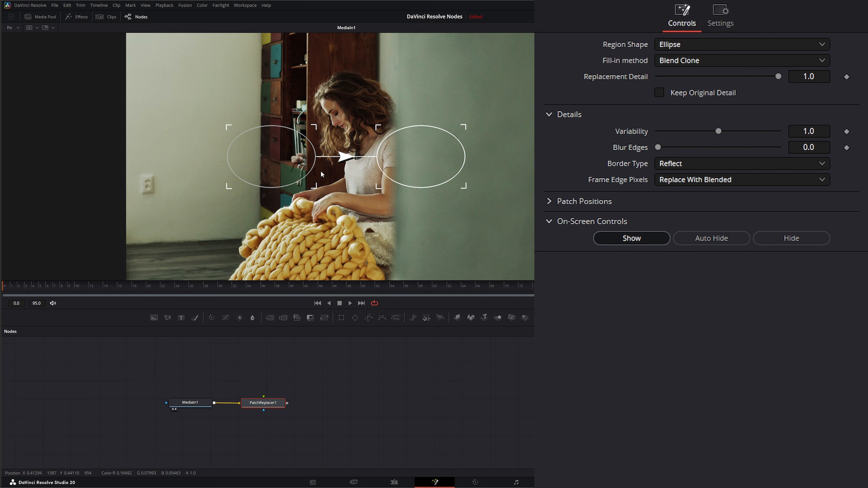
# - Cover the wall outlet with a shrunken target patch, sampling from the clean wall just above it, while viewing PatchReplacer1
pyautogui.moveTo(433, 169); pyautogui.dragTo(166, 194)
pyautogui.press('1')
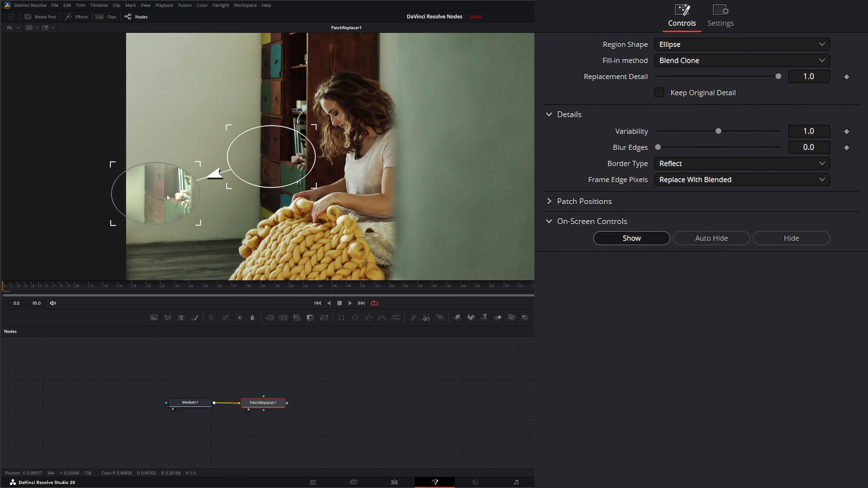
pyautogui.moveTo(114, 223); pyautogui.dragTo(154, 199)
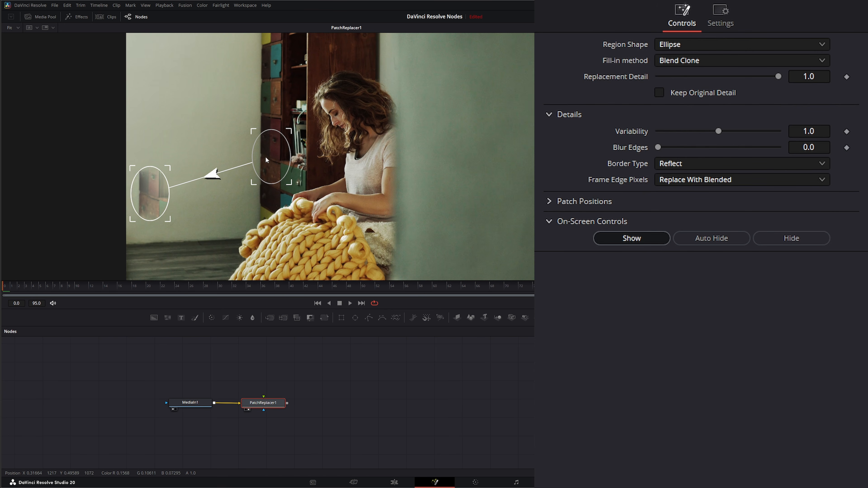
pyautogui.moveTo(266, 159); pyautogui.dragTo(153, 124)
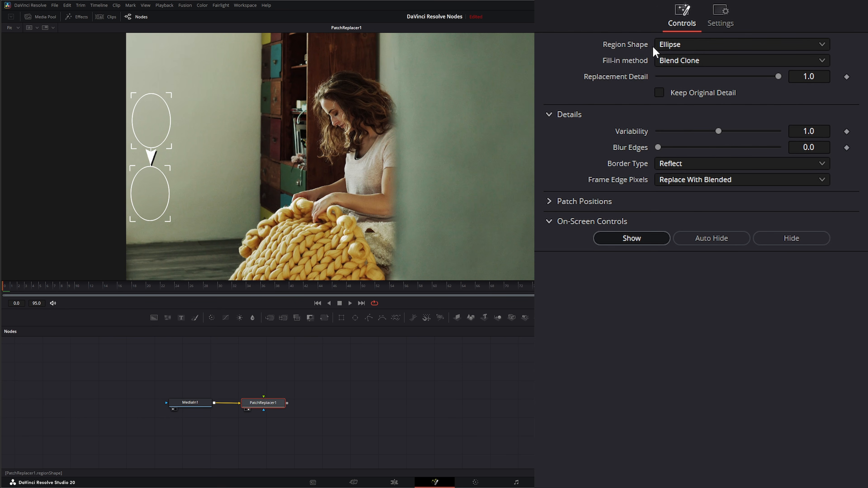
# - Try the Rectangle and Alpha channel region shapes on the patch
pyautogui.click(677, 47)
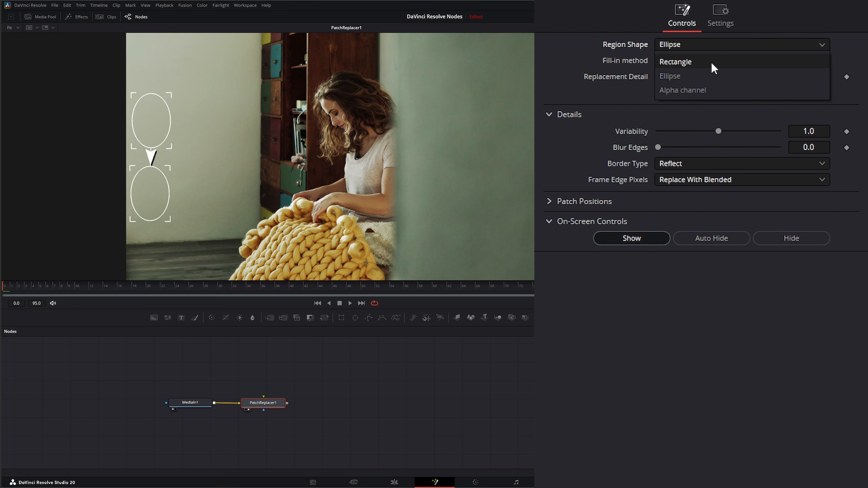
pyautogui.click(698, 62)
pyautogui.click(692, 46)
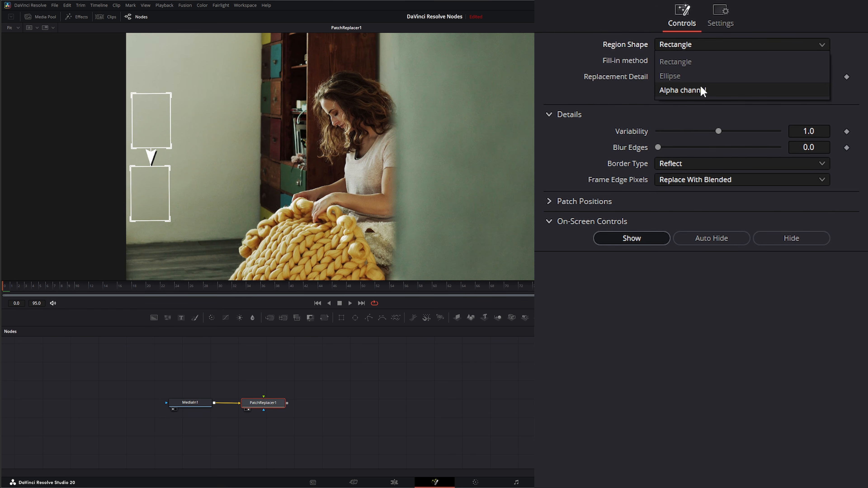
pyautogui.click(687, 90)
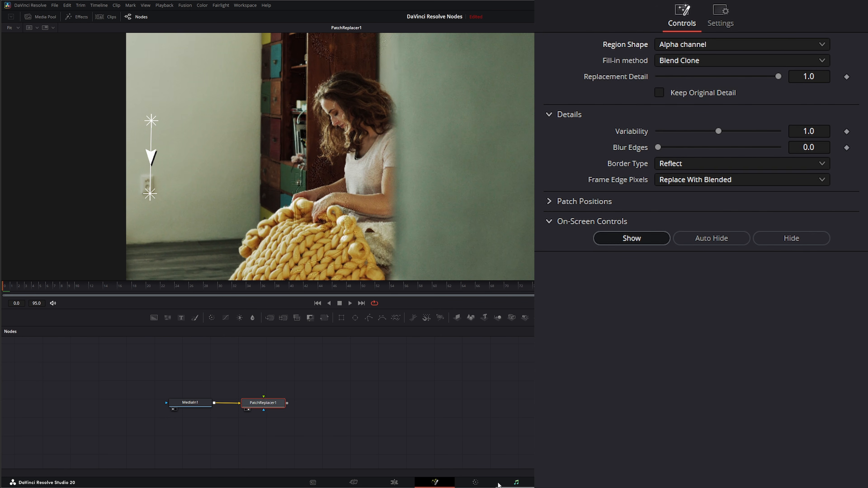
# - Look at the Color page and return to the Fusion page
pyautogui.click(475, 483)
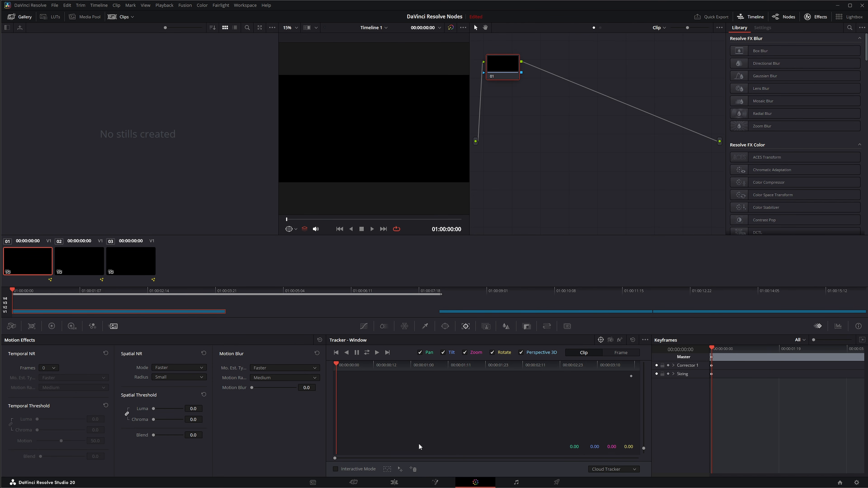
pyautogui.click(435, 483)
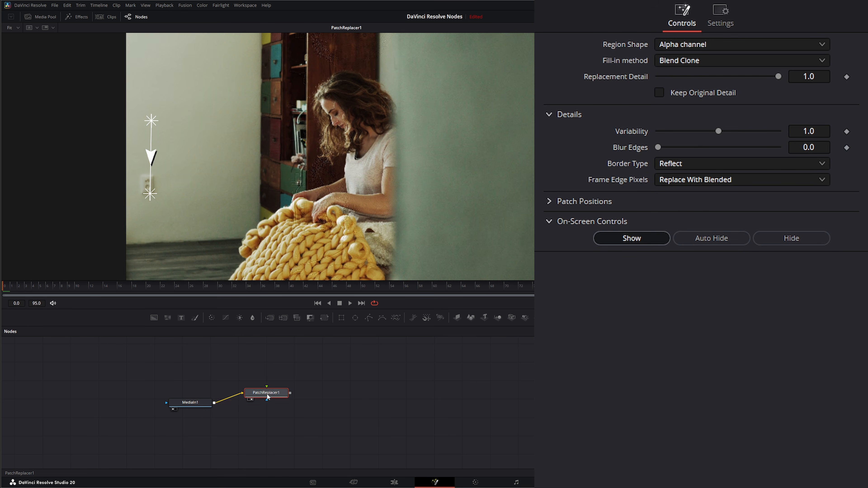
# - Spread MediaIn1 and PatchReplacer1 farther apart in the node graph
pyautogui.moveTo(267, 397); pyautogui.dragTo(279, 406)
pyautogui.moveTo(185, 403); pyautogui.dragTo(181, 404)
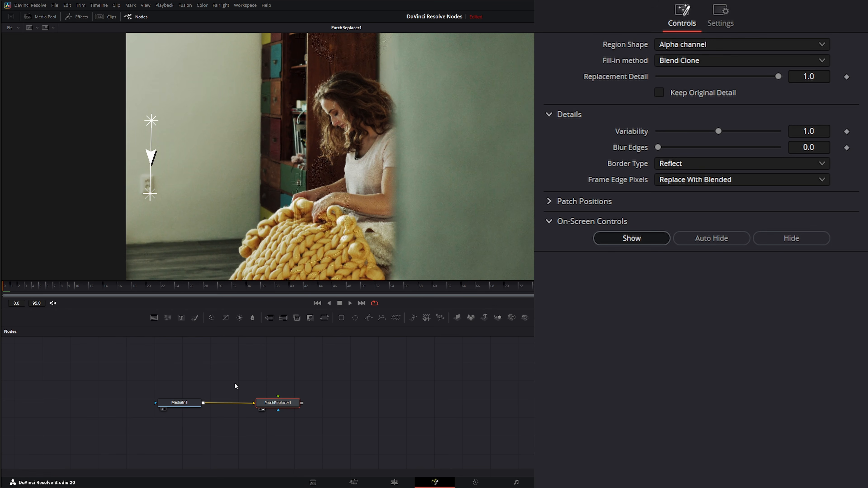
pyautogui.click(189, 377)
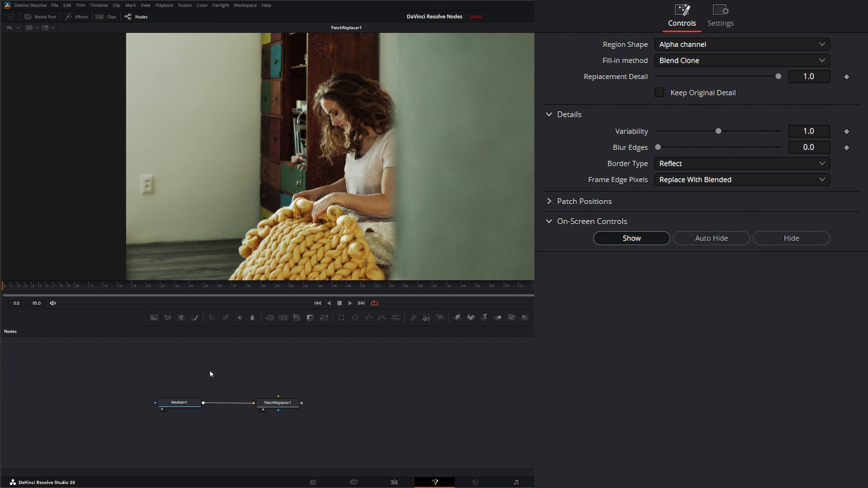
pyautogui.moveTo(191, 402); pyautogui.dragTo(176, 402)
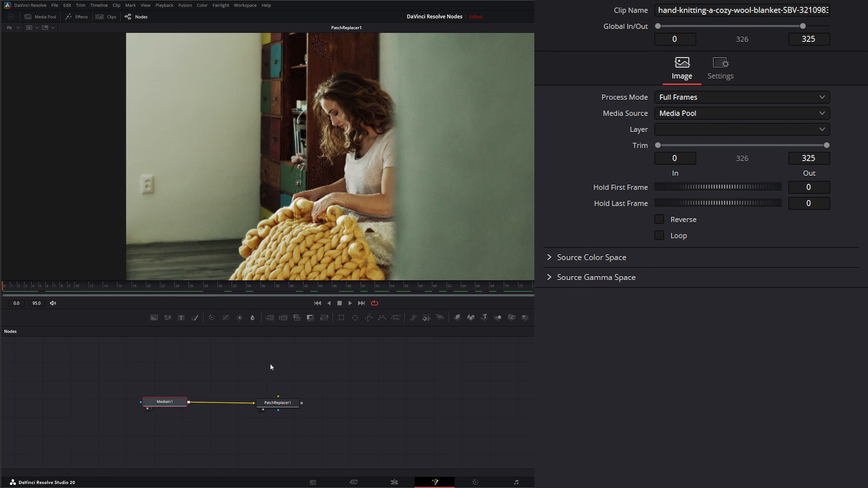
# - Set PatchReplacer1's region shape back to Ellipse
pyautogui.moveTo(283, 405); pyautogui.dragTo(287, 405)
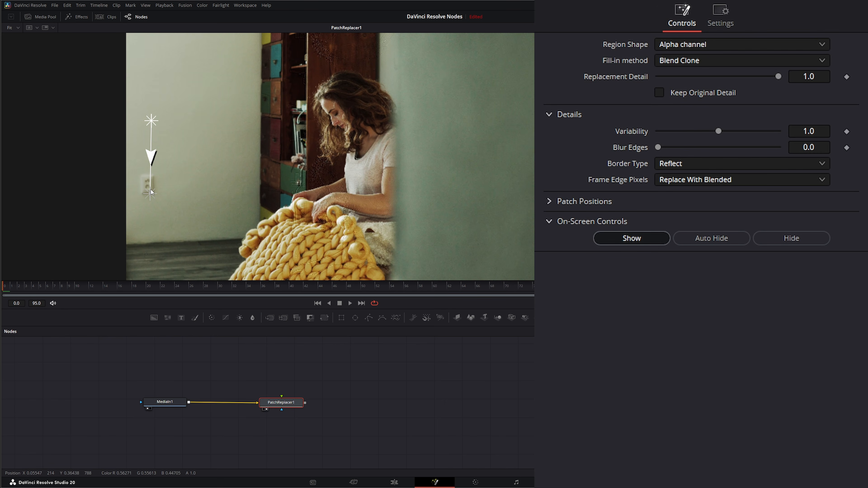
pyautogui.click(683, 43)
pyautogui.click(682, 78)
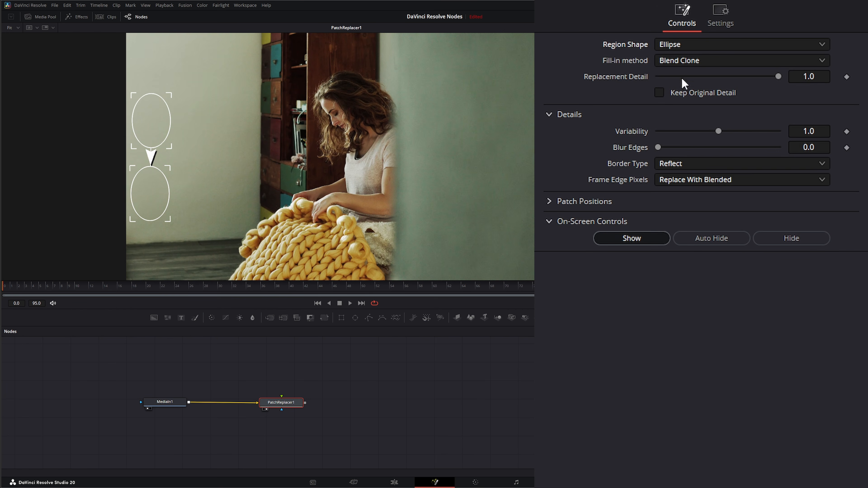
# - Try an Ellipse mask on PatchReplacer1's mask input, shift it in the viewer, and delete the mask
pyautogui.moveTo(336, 369); pyautogui.dragTo(246, 438)
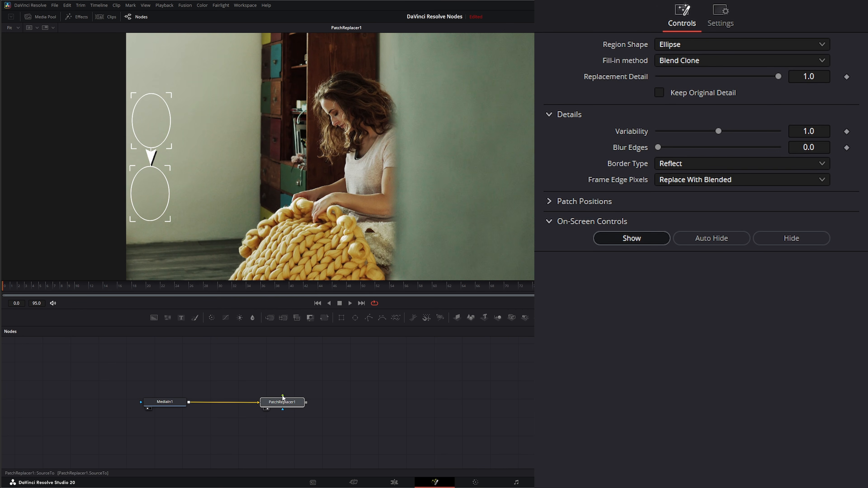
pyautogui.moveTo(283, 396); pyautogui.dragTo(270, 364)
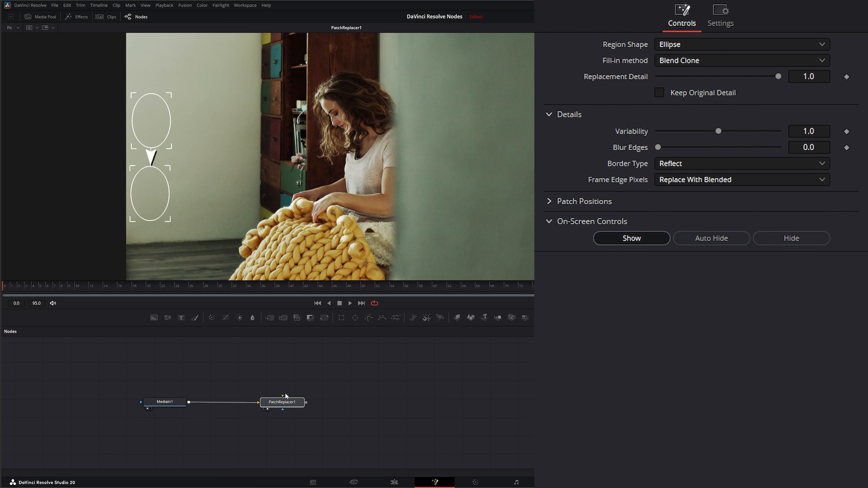
pyautogui.moveTo(282, 410); pyautogui.dragTo(271, 439)
pyautogui.click(354, 317)
pyautogui.moveTo(309, 439); pyautogui.dragTo(283, 410)
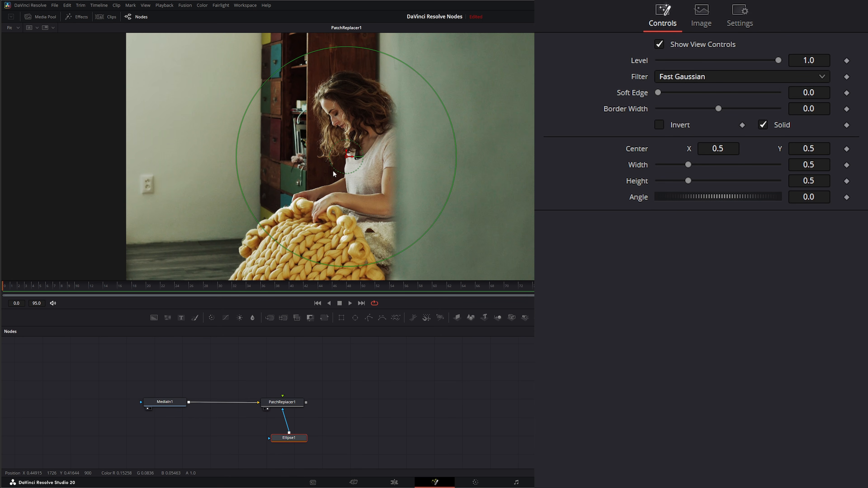
pyautogui.moveTo(349, 158); pyautogui.dragTo(323, 170)
pyautogui.moveTo(340, 432); pyautogui.dragTo(266, 454)
pyautogui.press('Delete')
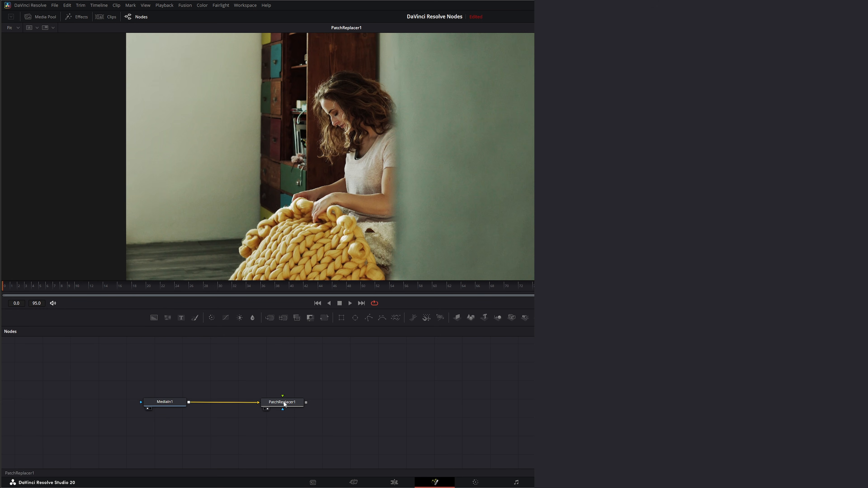
# - Bring in the clip of the woman posing at a mirror as MediaIn2 and feed it into PatchReplacer1's green source input, placing it above
pyautogui.click(270, 402)
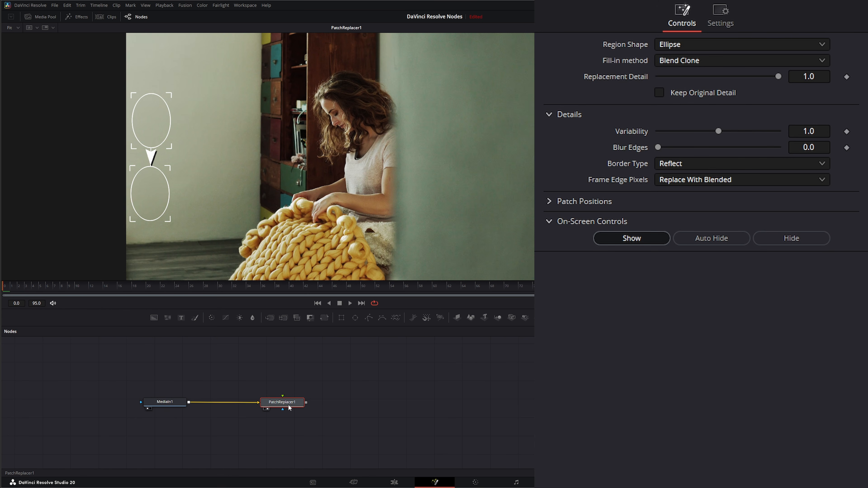
pyautogui.moveTo(150, 380); pyautogui.dragTo(194, 427)
pyautogui.click(281, 405)
pyautogui.moveTo(467, 351); pyautogui.dragTo(156, 222)
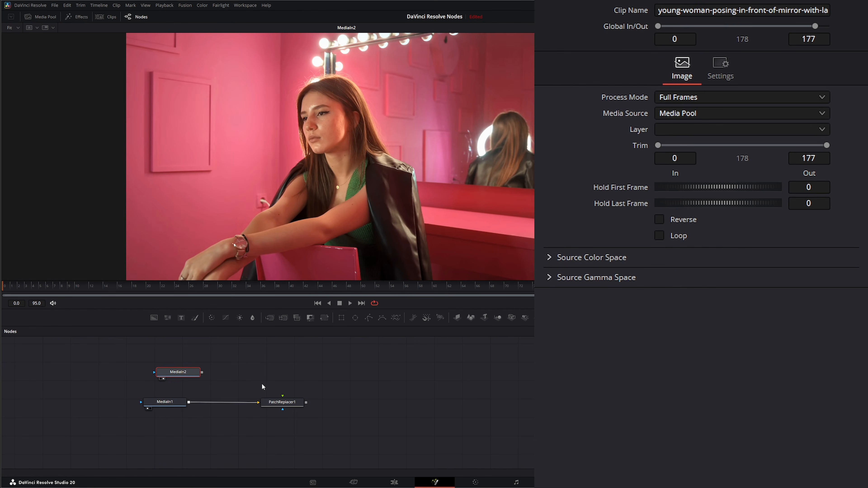
pyautogui.moveTo(288, 406); pyautogui.dragTo(266, 175)
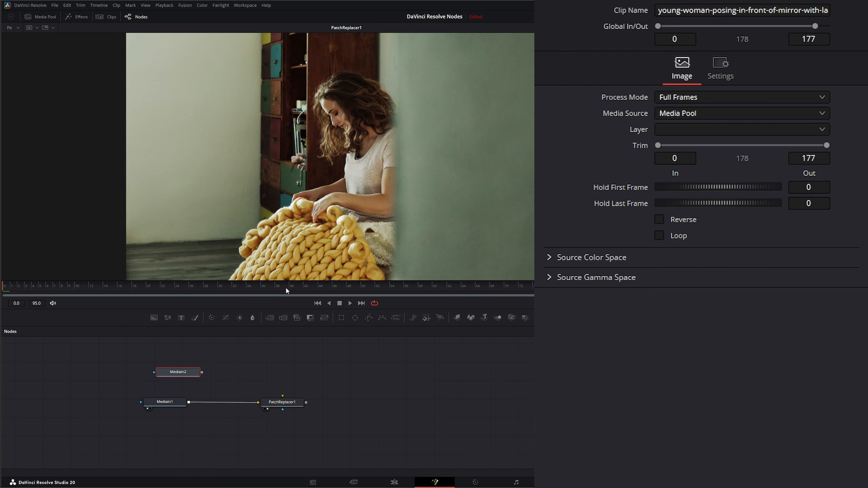
pyautogui.click(280, 402)
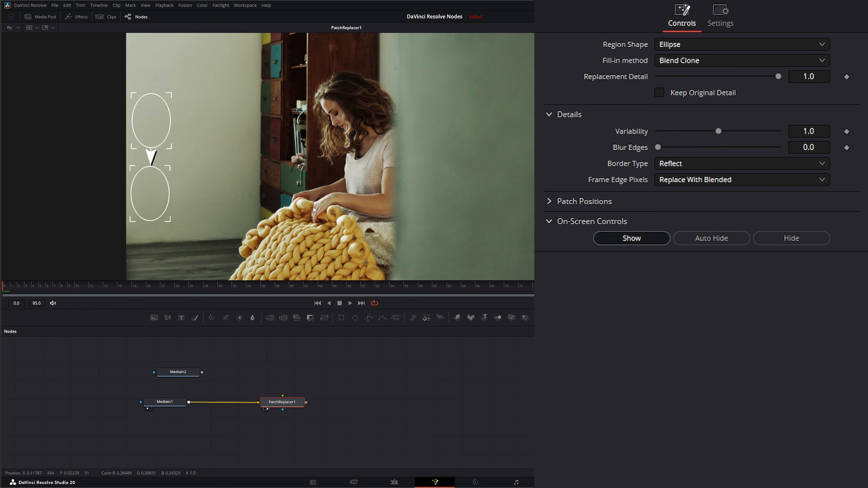
pyautogui.moveTo(203, 372); pyautogui.dragTo(282, 396)
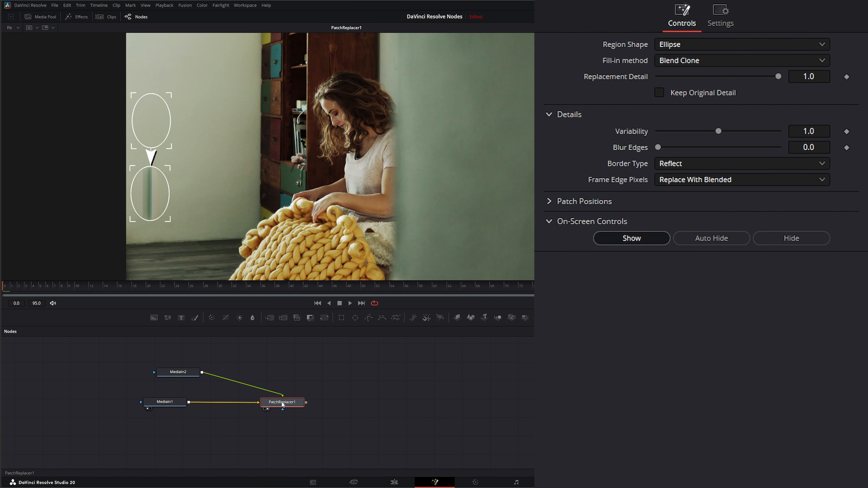
pyautogui.moveTo(182, 376); pyautogui.dragTo(287, 371)
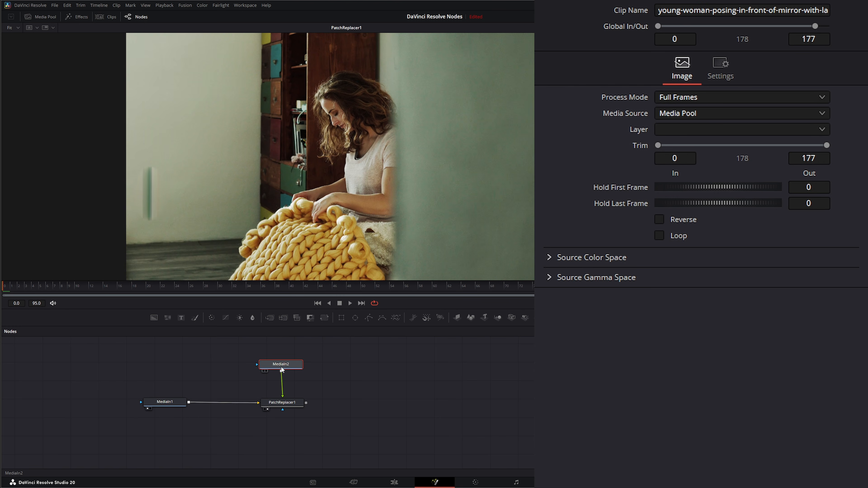
# - Show MediaIn2 beside PatchReplacer1 in dual viewers and shift the source patch slightly up and left
pyautogui.click(673, 28)
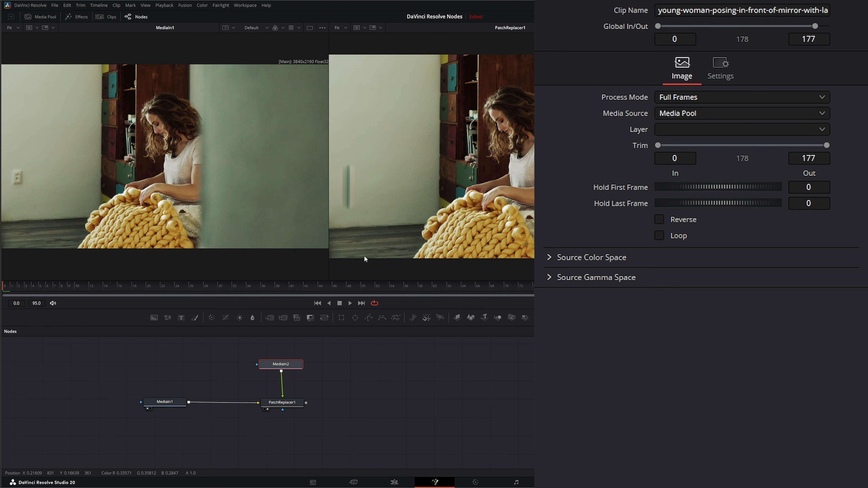
pyautogui.press('1')
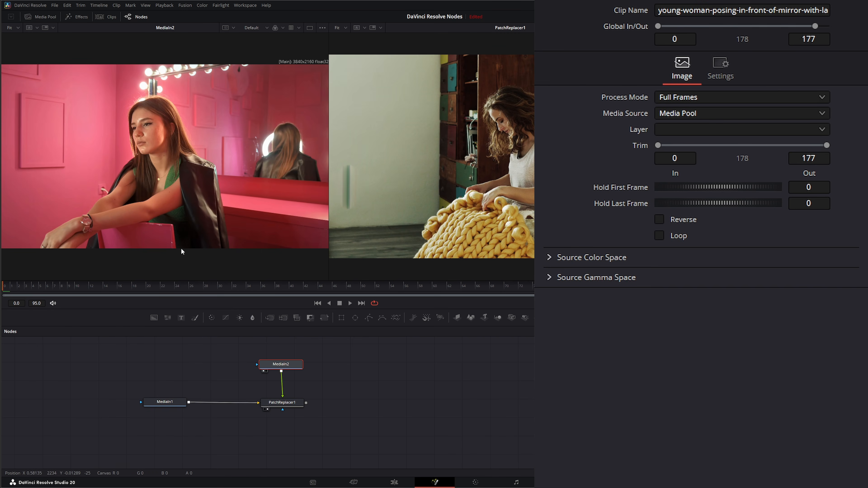
pyautogui.click(282, 403)
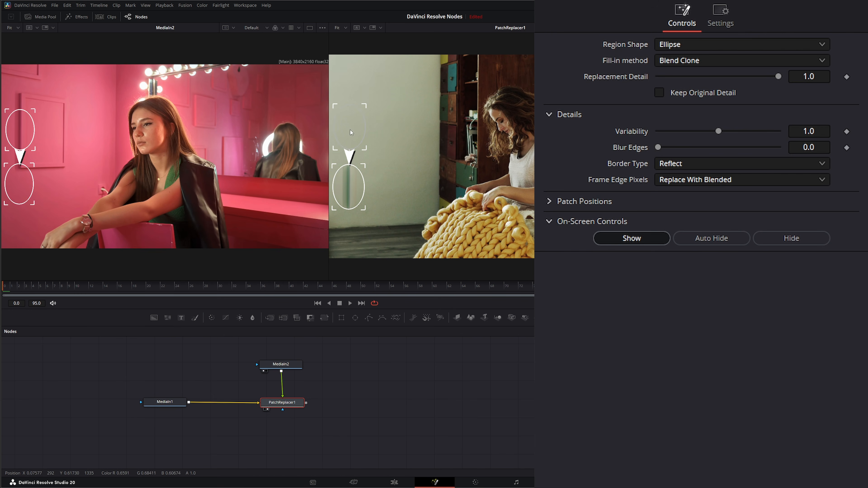
pyautogui.moveTo(349, 129)
pyautogui.mouseDown()
pyautogui.moveTo(404, 119)
pyautogui.moveTo(404, 135)
pyautogui.moveTo(501, 133)
pyautogui.moveTo(451, 135)
pyautogui.moveTo(487, 93)
pyautogui.moveTo(364, 111)
pyautogui.moveTo(346, 125)
pyautogui.mouseUp()
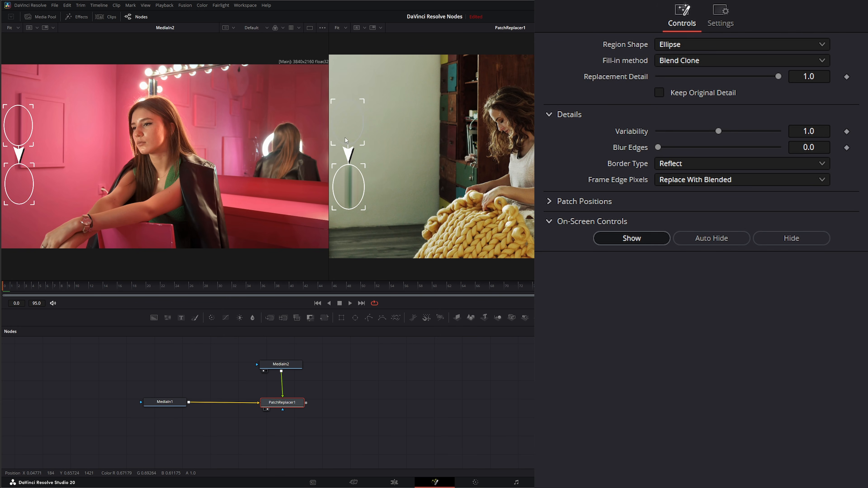
# - Delete the MediaIn2 node and return to a single viewer
pyautogui.moveTo(213, 343); pyautogui.dragTo(328, 391)
pyautogui.press('Delete')
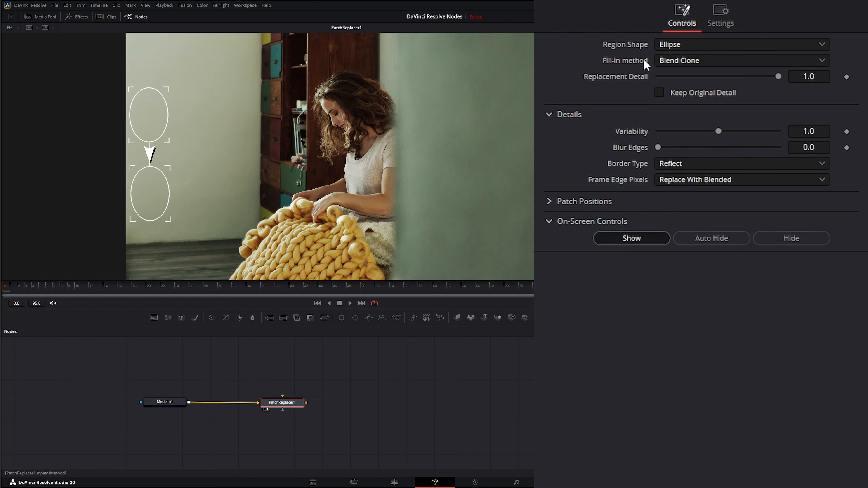
# - Set PatchReplacer1's fill-in method to Clone and reposition the source patch on the clean wall above the outlet
pyautogui.click(678, 63)
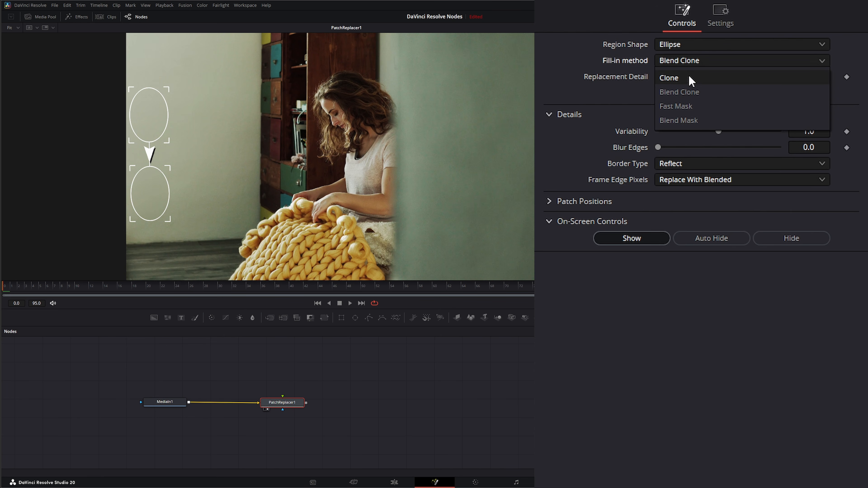
pyautogui.click(689, 79)
pyautogui.moveTo(156, 121)
pyautogui.mouseDown()
pyautogui.moveTo(196, 146)
pyautogui.moveTo(279, 151)
pyautogui.moveTo(248, 110)
pyautogui.moveTo(272, 117)
pyautogui.moveTo(157, 125)
pyautogui.mouseUp()
# - Set PatchReplacer1's fill-in method to Blend Clone and move the source patch onto the edge between the wall and the cabinet
pyautogui.click(676, 63)
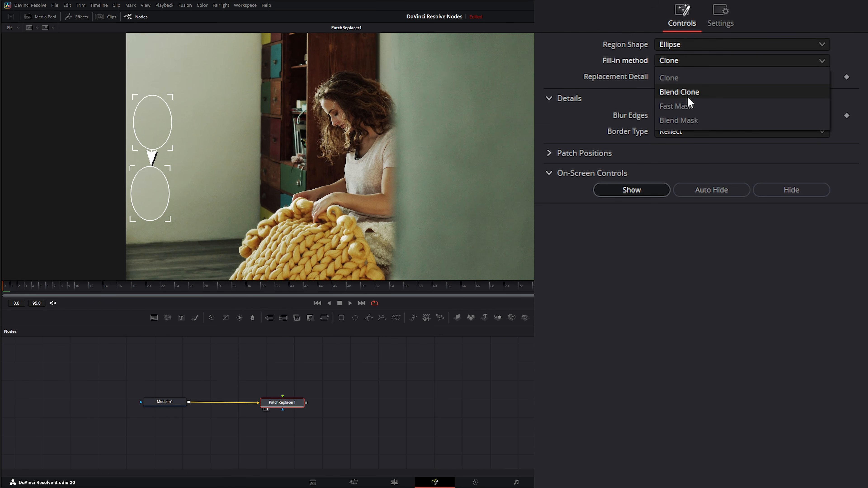
pyautogui.click(687, 90)
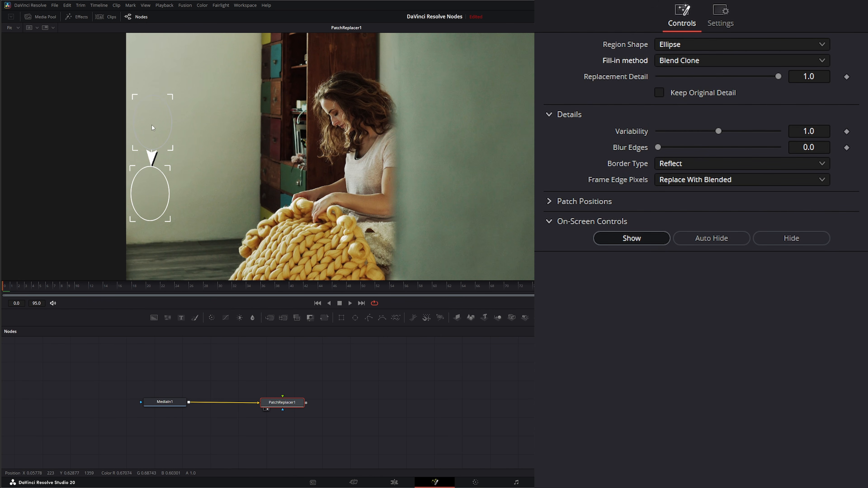
pyautogui.moveTo(151, 125); pyautogui.dragTo(264, 138)
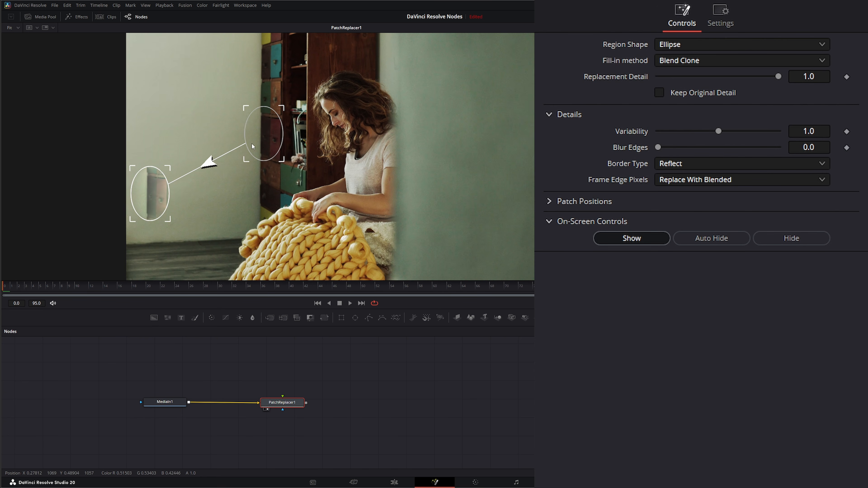
# - Compare the Clone fill-in method, switch back to Blend Clone, and return the source patch to the clean wall above the outlet
pyautogui.click(679, 61)
pyautogui.click(686, 78)
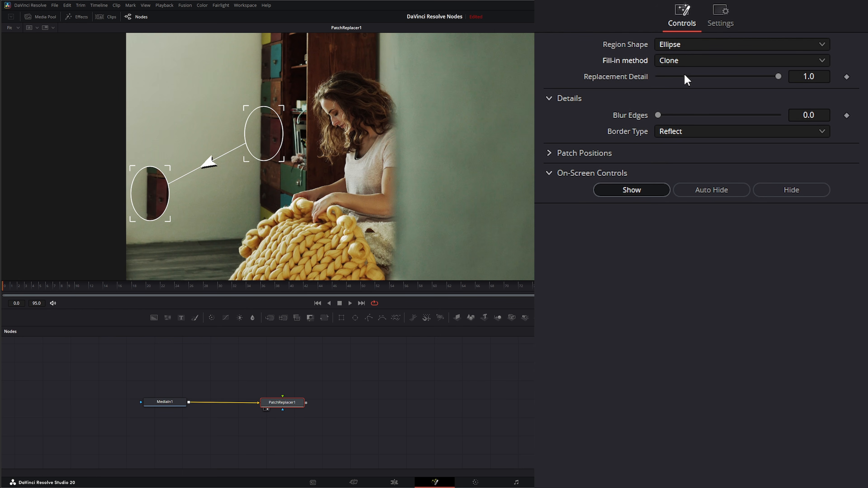
pyautogui.click(685, 63)
pyautogui.click(688, 92)
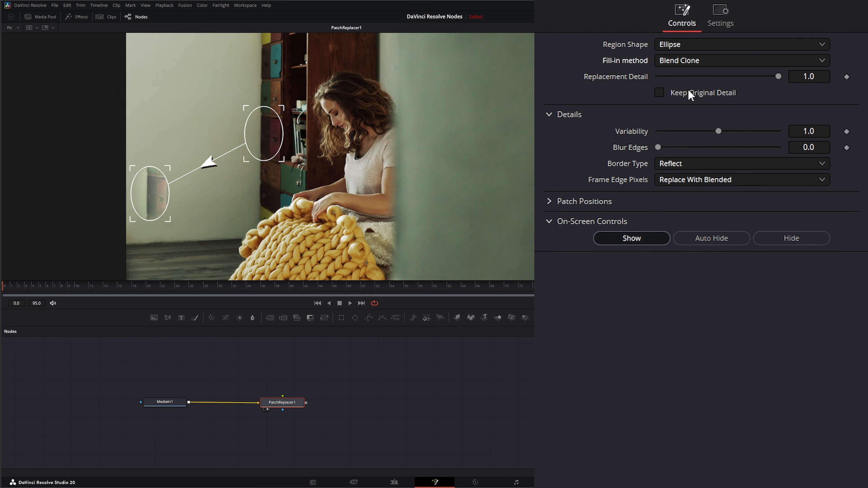
pyautogui.moveTo(272, 133); pyautogui.dragTo(160, 120)
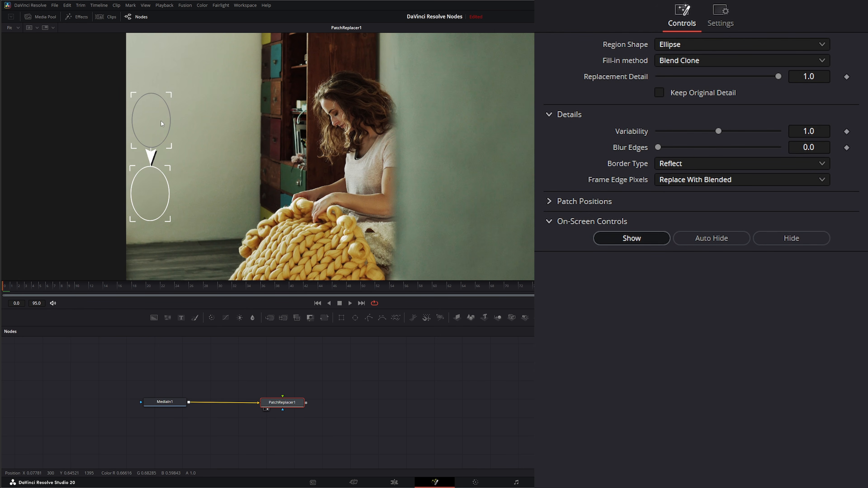
# - Switch the fill-in method to Fast Mask and test the target region over the cabinet edge before returning it to the outlet
pyautogui.click(691, 63)
pyautogui.click(705, 109)
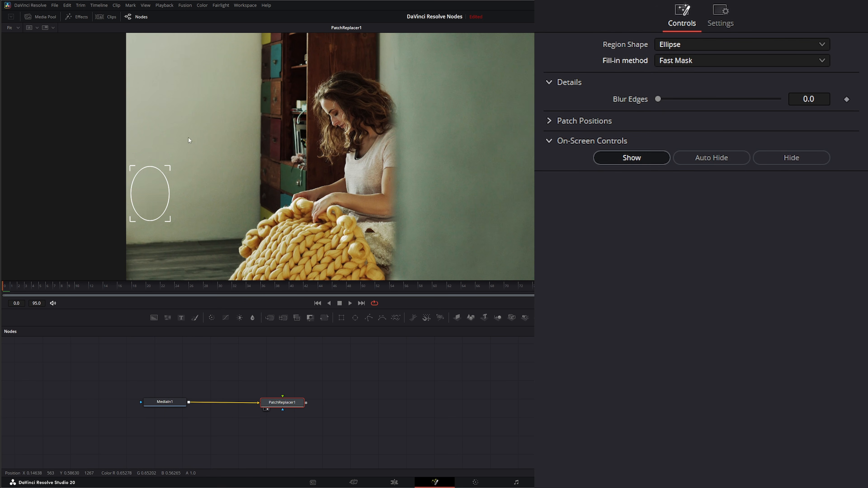
pyautogui.moveTo(163, 202); pyautogui.dragTo(277, 185)
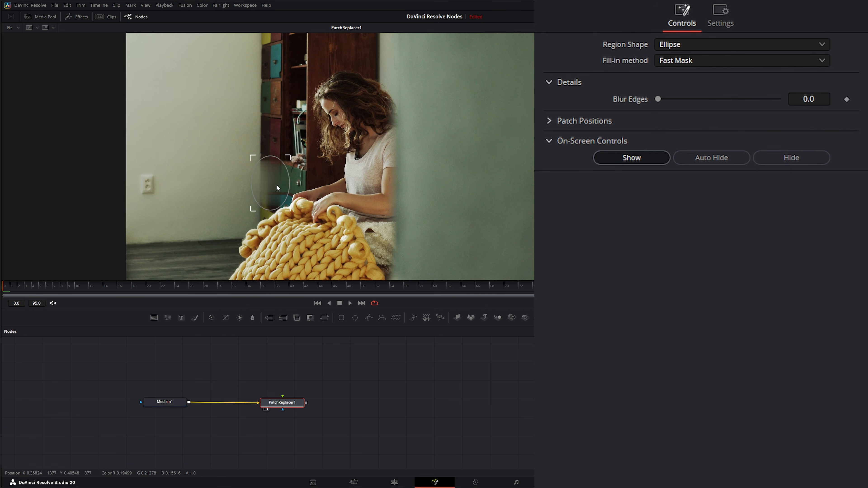
pyautogui.moveTo(147, 194); pyautogui.dragTo(155, 188)
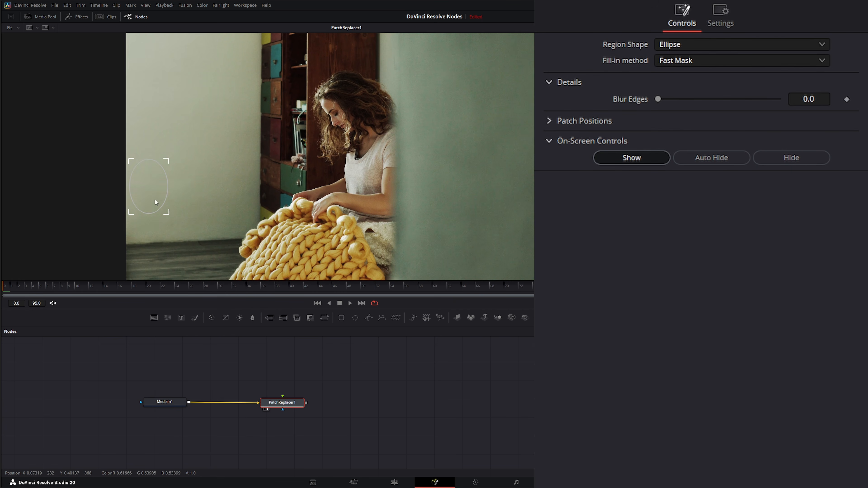
# - Switch the fill-in method to Blend Mask, test the region over the cabinet edge, and move it back over the outlet
pyautogui.click(684, 62)
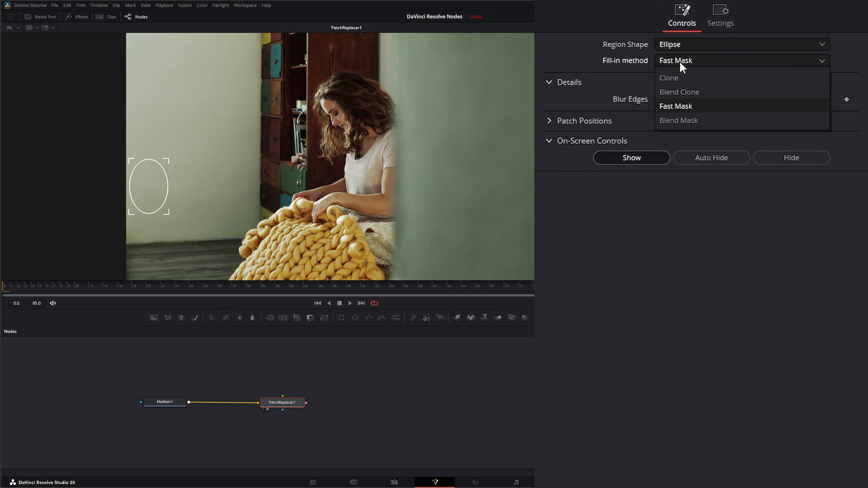
pyautogui.click(694, 119)
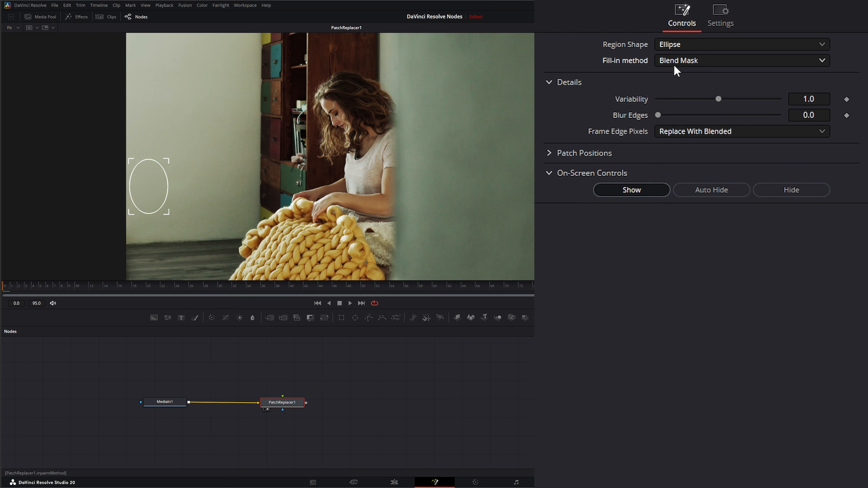
pyautogui.moveTo(154, 188); pyautogui.dragTo(162, 187)
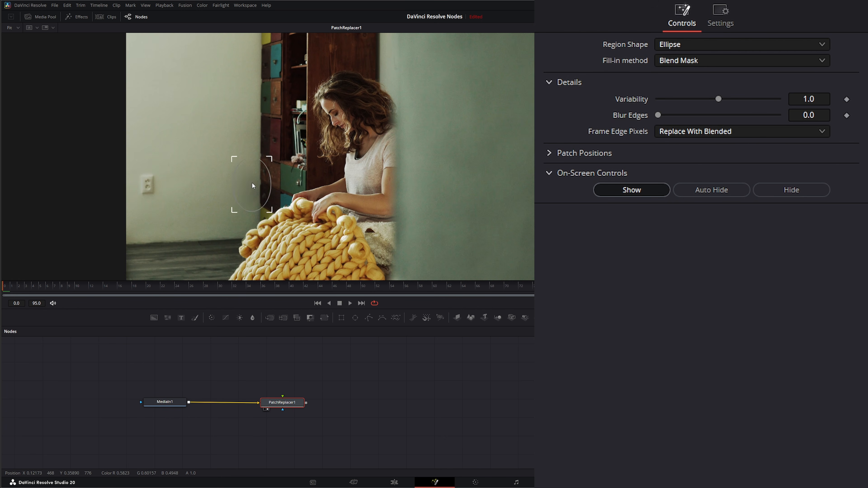
pyautogui.moveTo(252, 185); pyautogui.dragTo(268, 174)
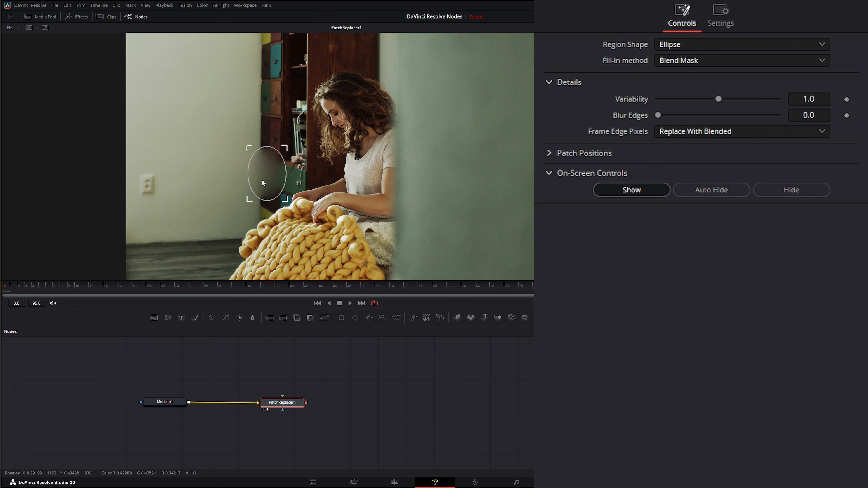
pyautogui.moveTo(188, 188); pyautogui.dragTo(152, 185)
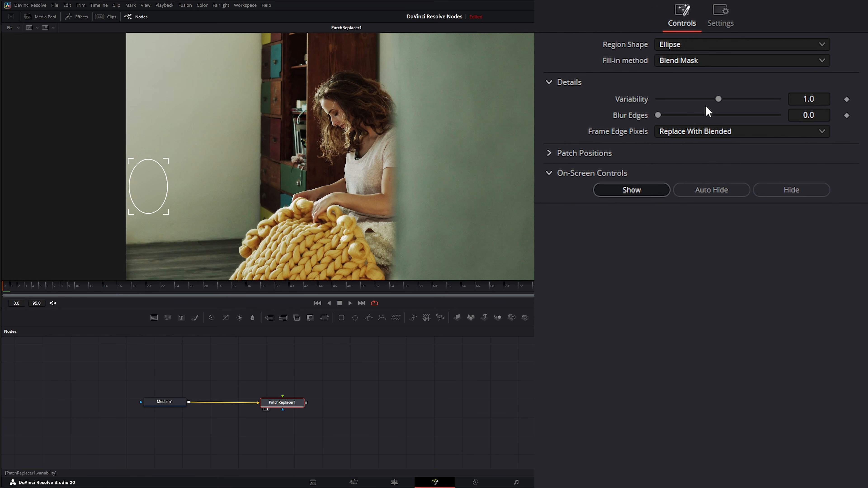
# - Move the region to the cabinet edge, try Variability up to 1.134 and a Blur Edges change, and reset both to 1.0 and 0.0
pyautogui.moveTo(719, 98)
pyautogui.mouseDown()
pyautogui.moveTo(781, 99)
pyautogui.moveTo(697, 106)
pyautogui.moveTo(781, 98)
pyautogui.moveTo(672, 101)
pyautogui.moveTo(720, 98)
pyautogui.mouseUp()
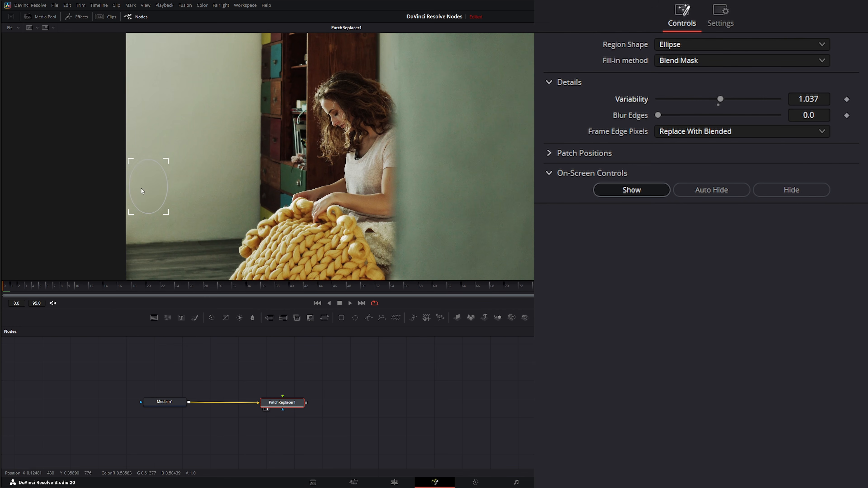
pyautogui.moveTo(142, 191); pyautogui.dragTo(257, 162)
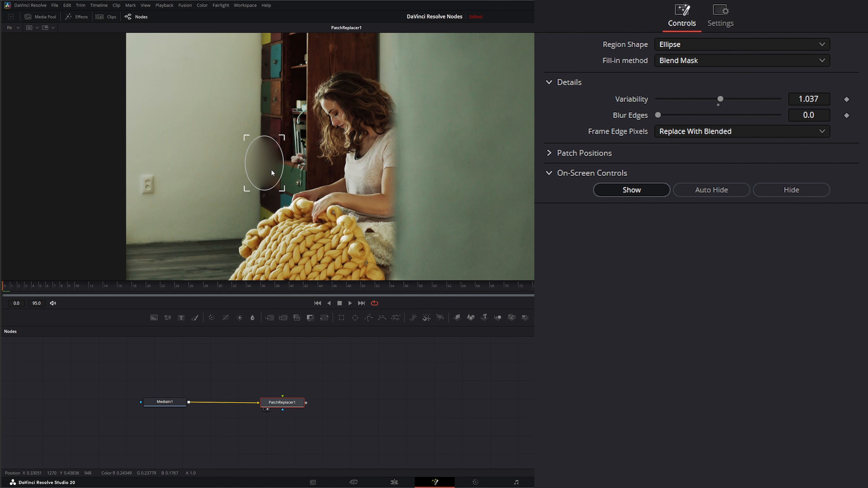
pyautogui.moveTo(723, 100)
pyautogui.mouseDown()
pyautogui.moveTo(761, 103)
pyautogui.moveTo(682, 99)
pyautogui.moveTo(768, 100)
pyautogui.moveTo(678, 106)
pyautogui.moveTo(754, 100)
pyautogui.moveTo(701, 98)
pyautogui.moveTo(748, 93)
pyautogui.moveTo(707, 99)
pyautogui.mouseUp()
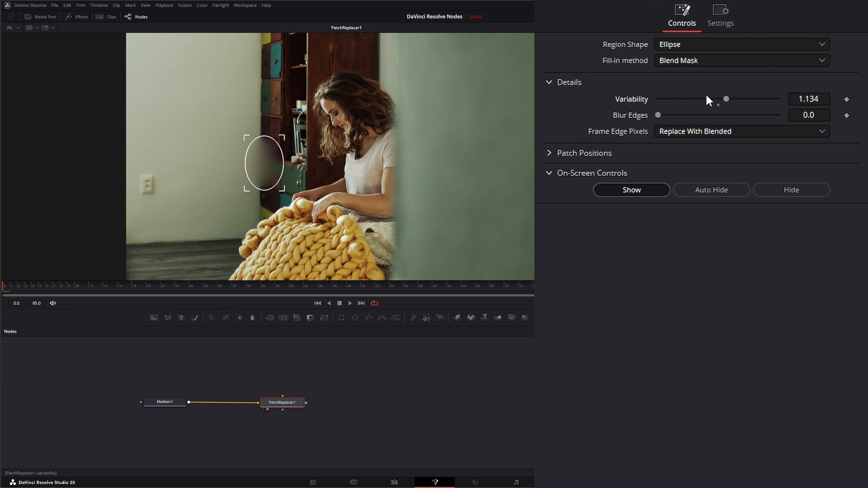
pyautogui.doubleClick(644, 99)
pyautogui.moveTo(657, 115)
pyautogui.mouseDown()
pyautogui.moveTo(760, 116)
pyautogui.moveTo(662, 120)
pyautogui.mouseUp()
pyautogui.moveTo(714, 119); pyautogui.dragTo(603, 133)
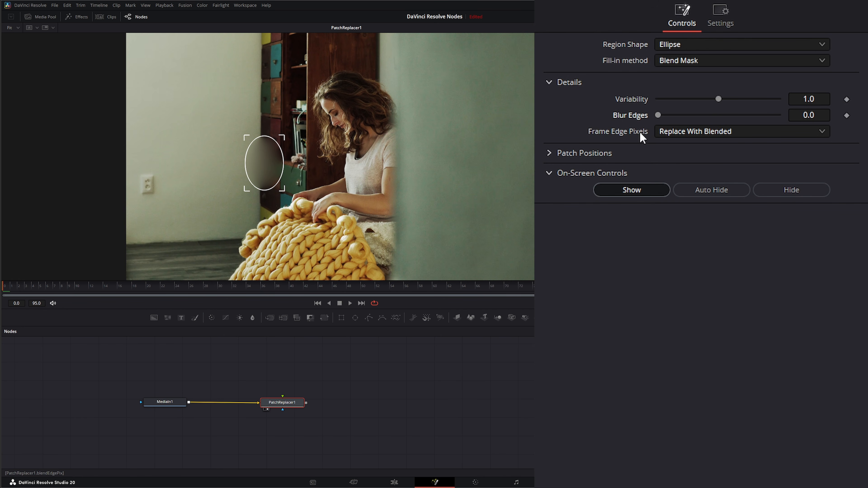
# - Try Preserve Existing frame edge pixels with the region at the frame's lower-left corner, restore Replace With Blended, and return the region to the outlet
pyautogui.moveTo(264, 174); pyautogui.dragTo(136, 251)
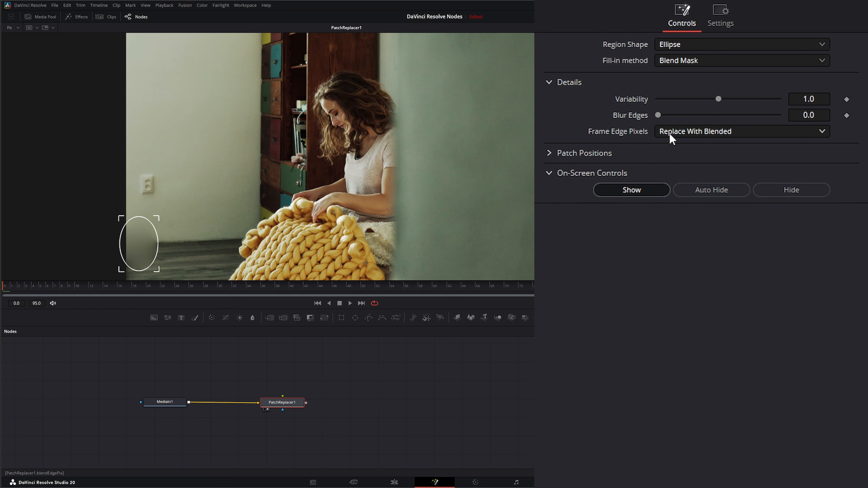
pyautogui.click(688, 132)
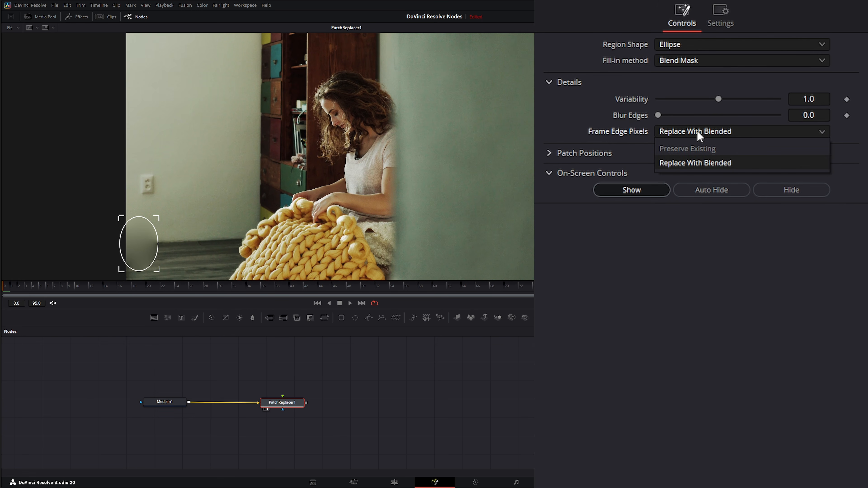
pyautogui.click(700, 149)
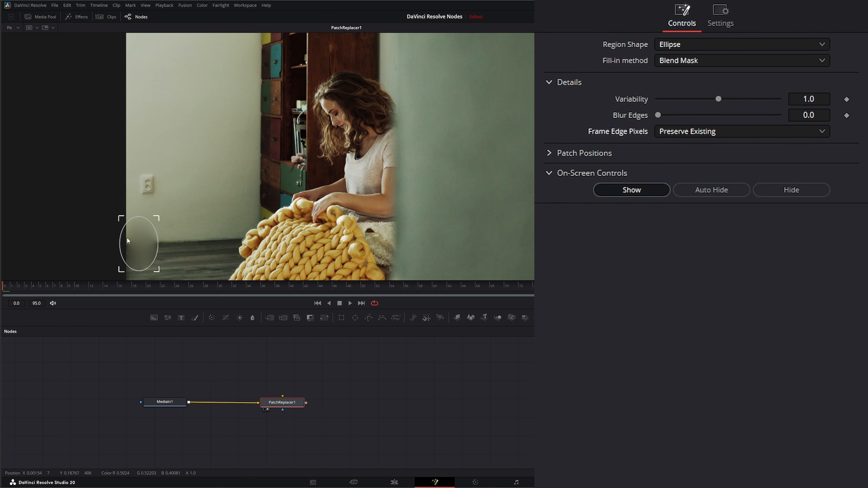
pyautogui.click(686, 136)
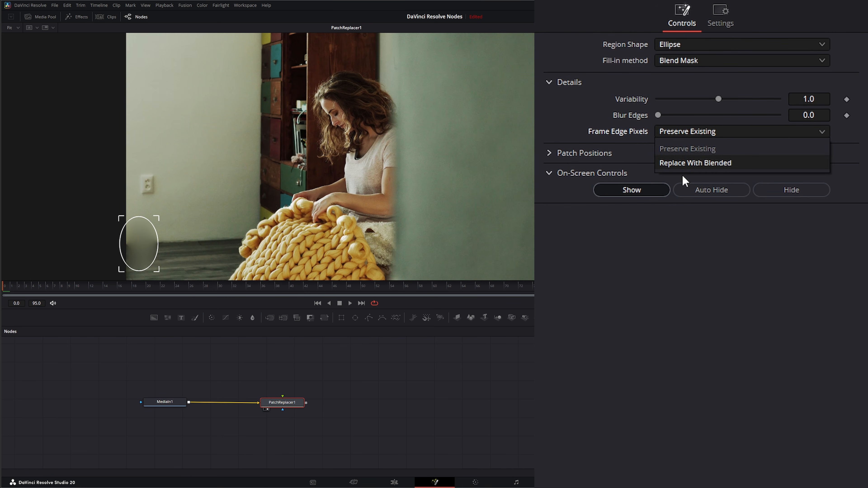
pyautogui.click(699, 162)
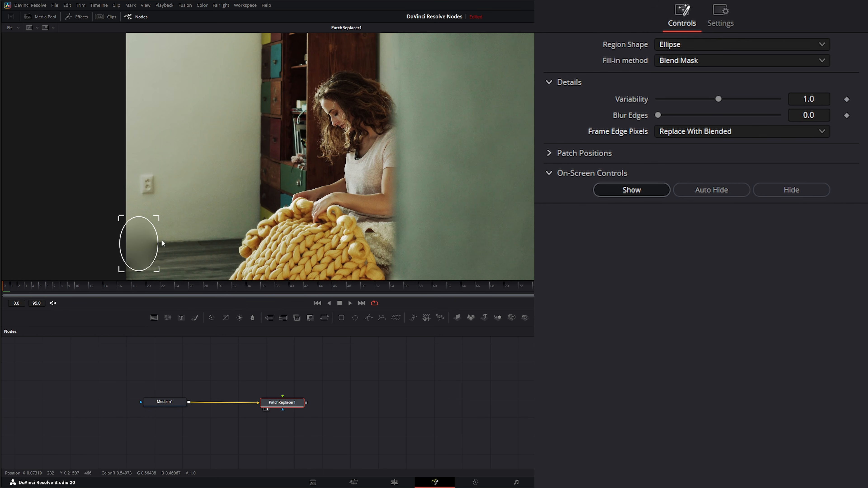
pyautogui.moveTo(155, 220); pyautogui.dragTo(145, 195)
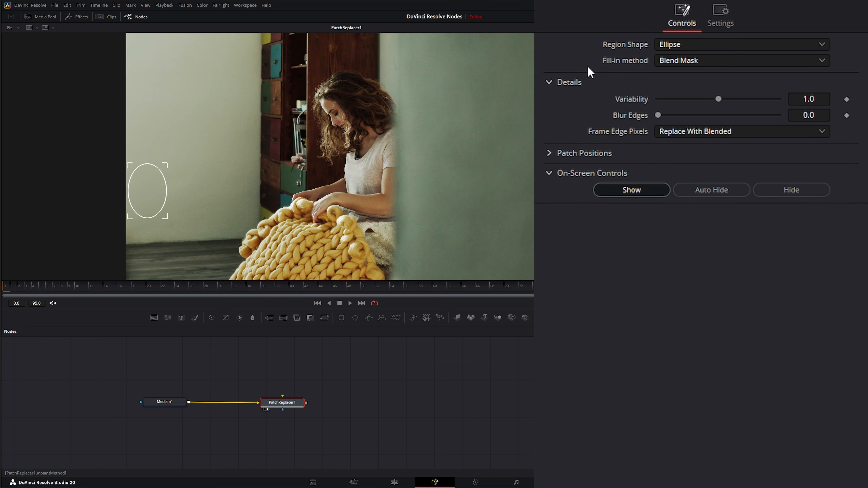
# - Switch the fill-in method through Fast Mask to Blend Clone, and set Variability to 1.08 and Blur Edges to 0.209
pyautogui.click(675, 61)
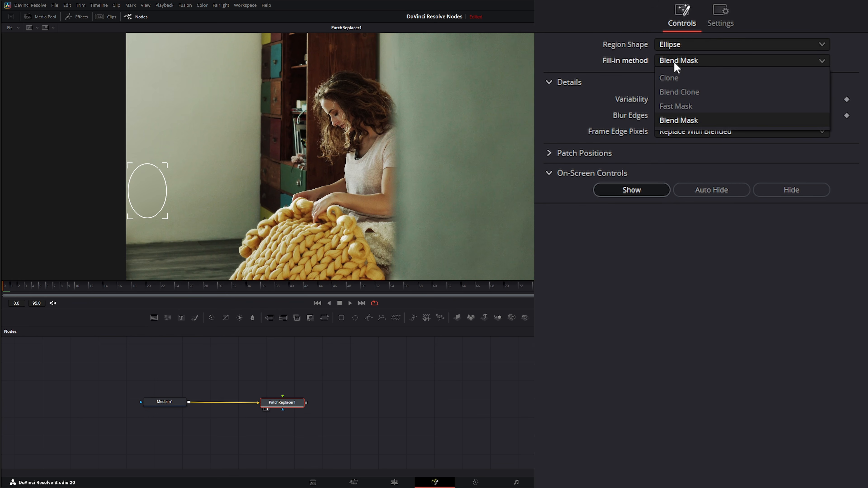
pyautogui.click(705, 106)
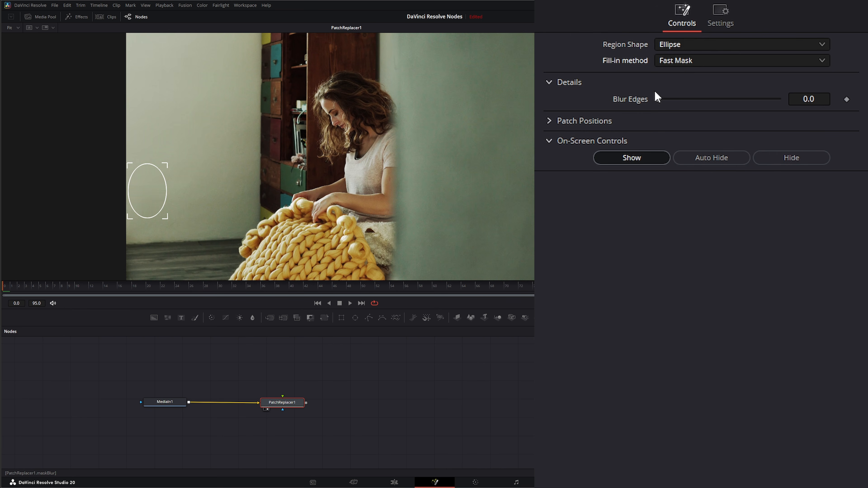
pyautogui.moveTo(665, 101)
pyautogui.mouseDown()
pyautogui.moveTo(717, 99)
pyautogui.moveTo(650, 109)
pyautogui.moveTo(681, 112)
pyautogui.moveTo(671, 70)
pyautogui.mouseUp()
pyautogui.click(672, 64)
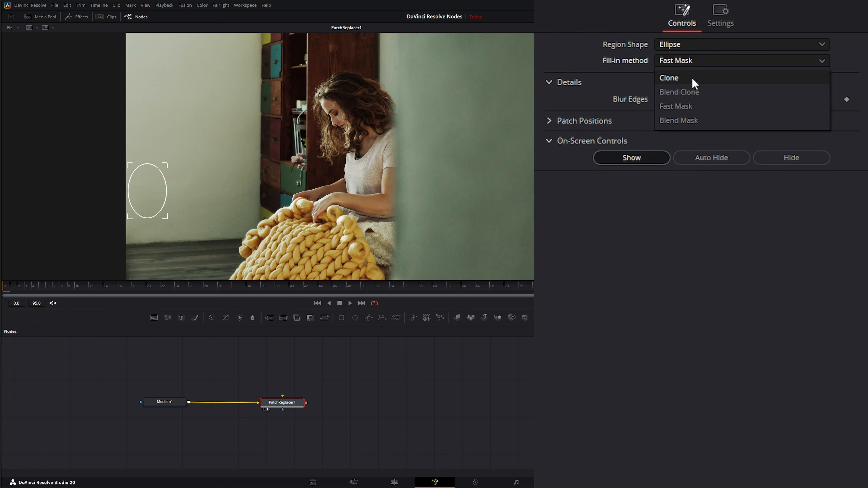
pyautogui.click(691, 93)
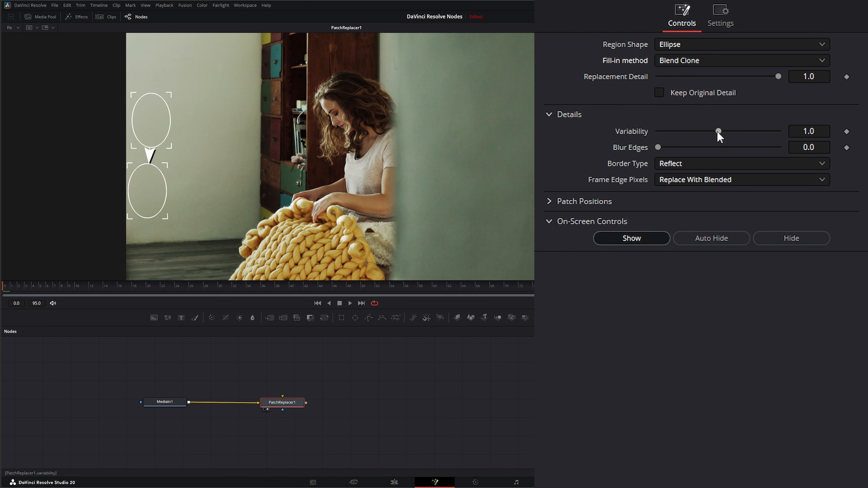
pyautogui.moveTo(718, 133)
pyautogui.mouseDown()
pyautogui.moveTo(733, 135)
pyautogui.moveTo(723, 133)
pyautogui.mouseUp()
pyautogui.moveTo(658, 147); pyautogui.dragTo(683, 148)
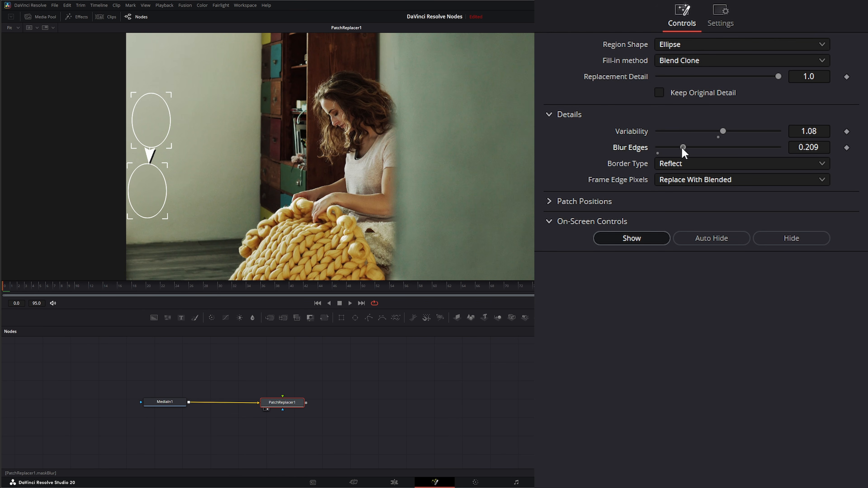
# - Move the target region to the frame's lower-left corner and the source patch above it, overlapping the frame's left edge
pyautogui.click(694, 164)
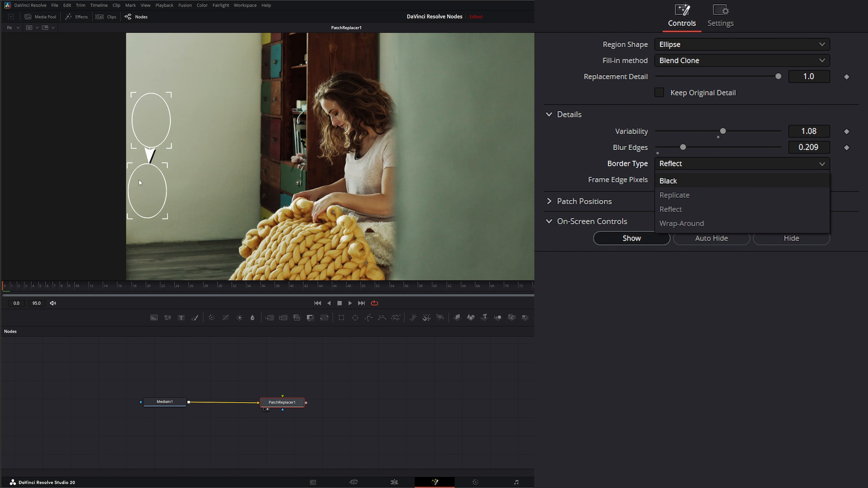
pyautogui.moveTo(147, 136)
pyautogui.mouseDown()
pyautogui.moveTo(132, 139)
pyautogui.moveTo(150, 136)
pyautogui.mouseUp()
pyautogui.moveTo(151, 186); pyautogui.dragTo(141, 240)
pyautogui.moveTo(151, 131); pyautogui.dragTo(129, 166)
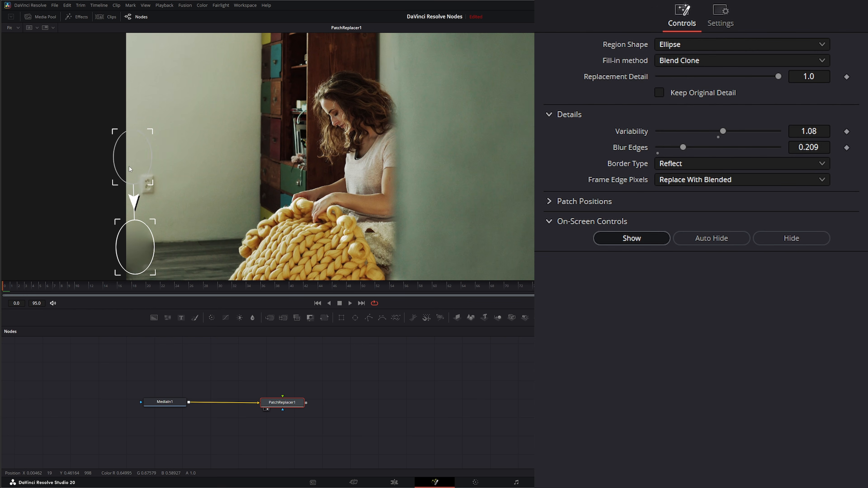
# - Try the Black, Replicate and Wrap-Around border types on the patch and set the border type back to Reflect
pyautogui.click(680, 162)
pyautogui.click(691, 186)
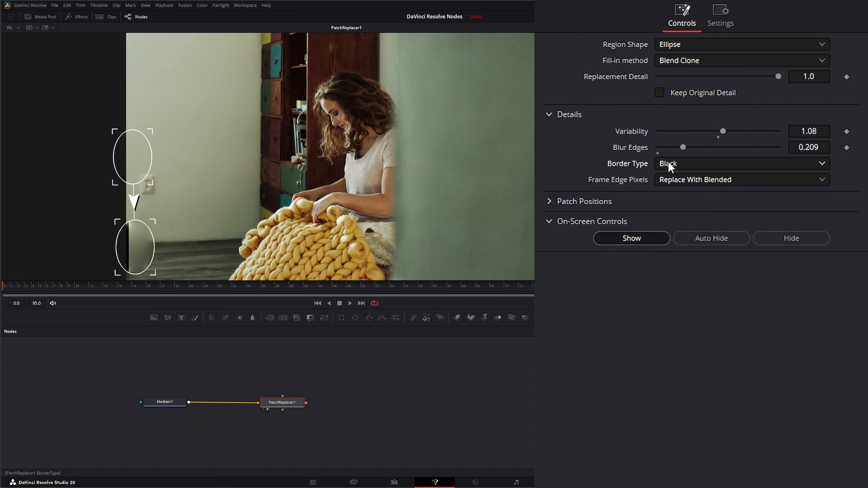
pyautogui.click(667, 165)
pyautogui.click(693, 198)
pyautogui.click(683, 167)
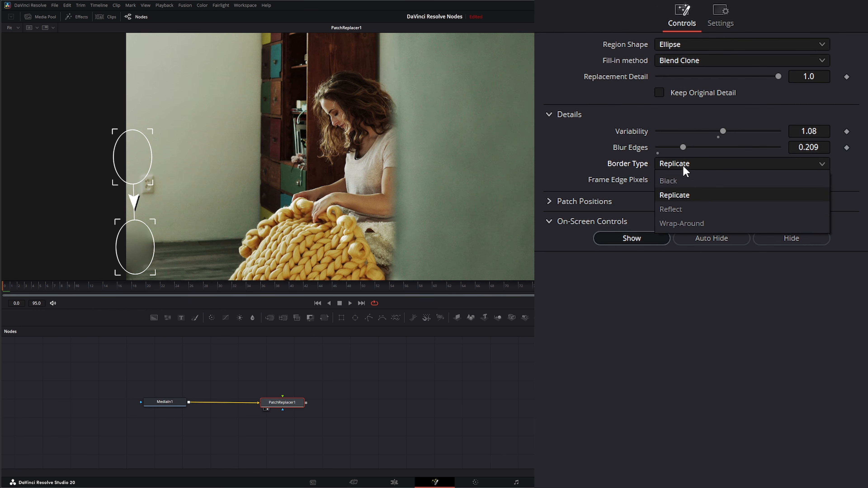
pyautogui.click(716, 222)
pyautogui.click(695, 164)
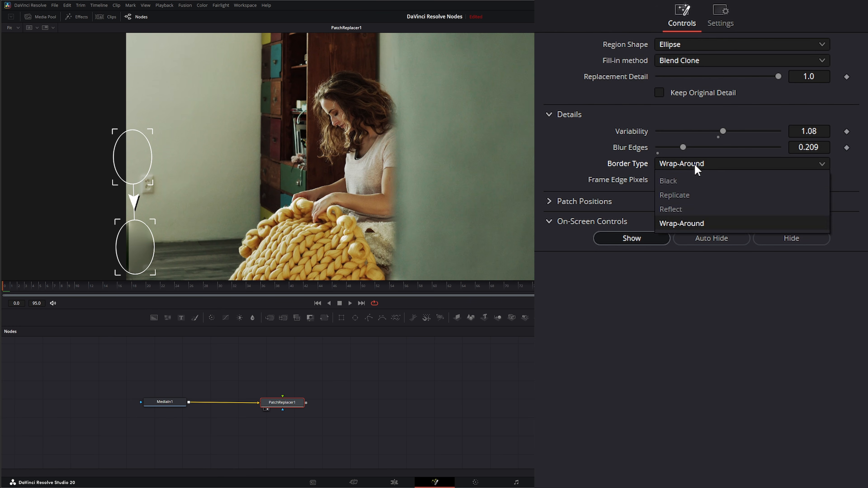
pyautogui.click(704, 207)
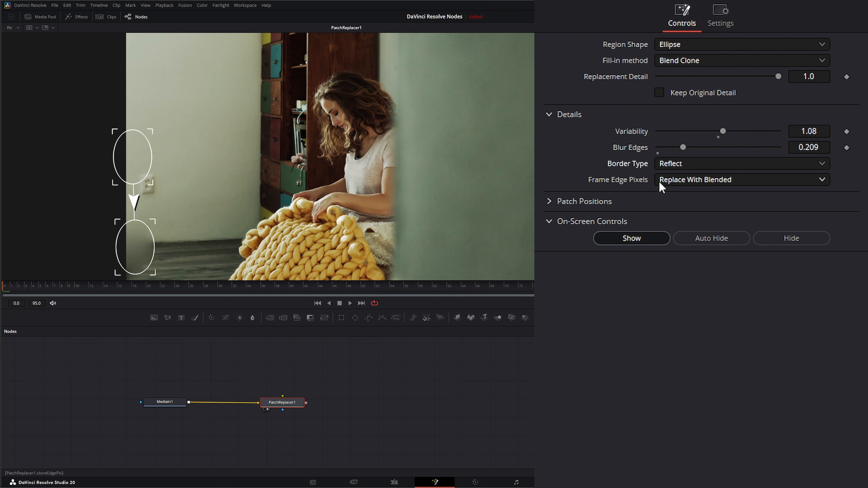
# - Try the From Source Patch frame edge pixels option on the patch and set Frame Edge Pixels to Preserve Existing
pyautogui.click(691, 178)
pyautogui.click(715, 194)
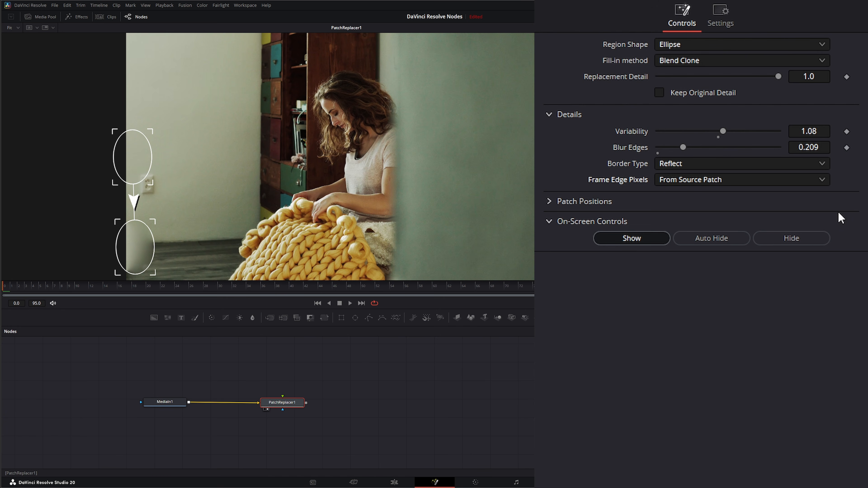
pyautogui.click(686, 179)
pyautogui.click(687, 211)
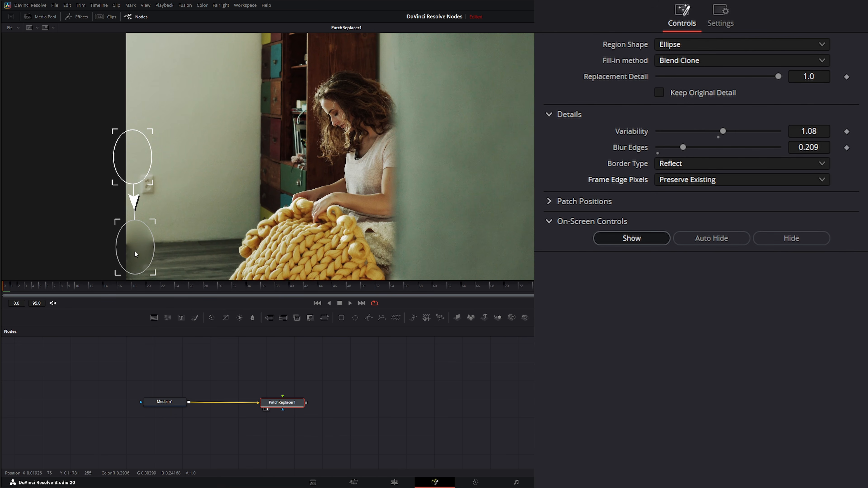
# - Move the target region back over the wall outlet and place the source patch on the clean wall above it
pyautogui.moveTo(132, 173); pyautogui.dragTo(156, 110)
pyautogui.moveTo(131, 257); pyautogui.dragTo(146, 190)
pyautogui.moveTo(163, 102); pyautogui.dragTo(159, 122)
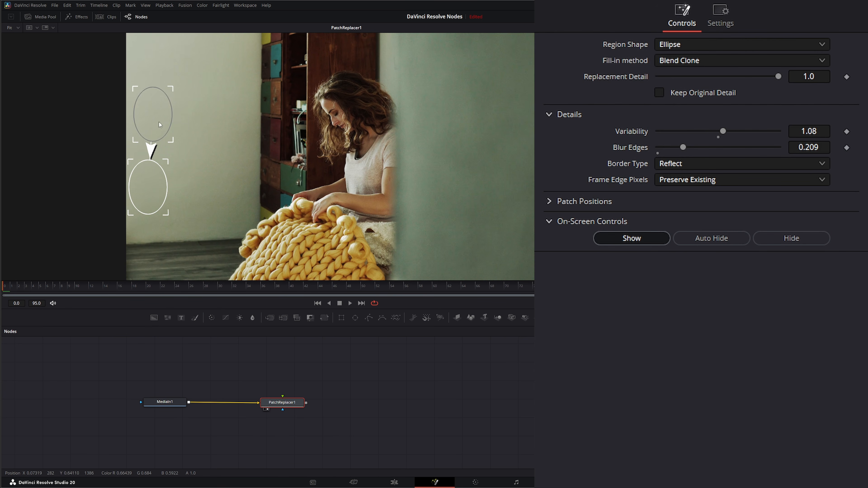
# - Try the Clone fill-in method, view its Border Type choices, and restore Blend Clone
pyautogui.click(666, 62)
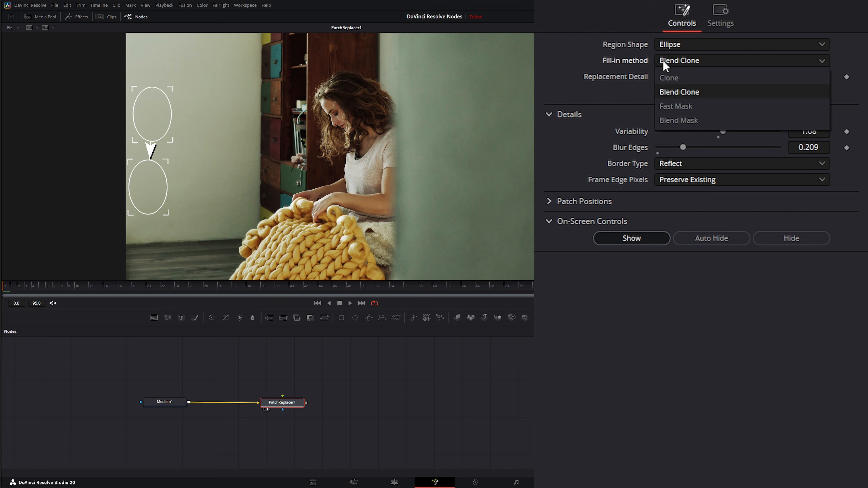
pyautogui.click(683, 82)
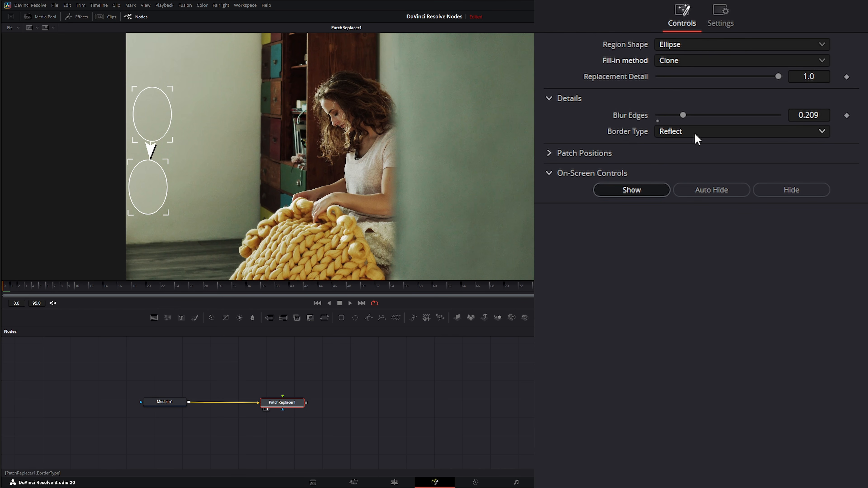
pyautogui.click(686, 136)
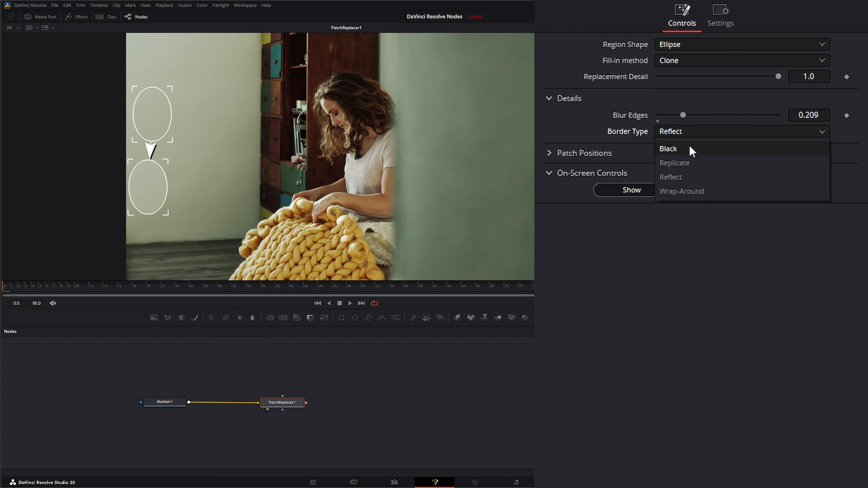
pyautogui.click(621, 102)
pyautogui.click(683, 61)
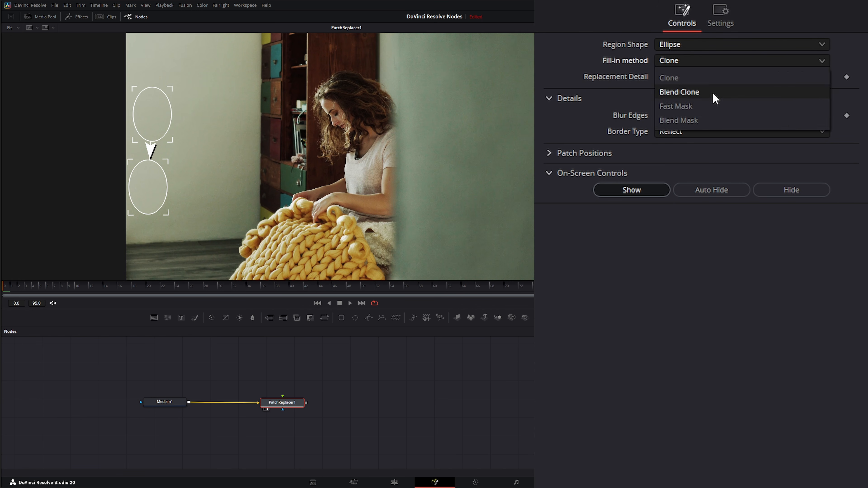
pyautogui.click(702, 92)
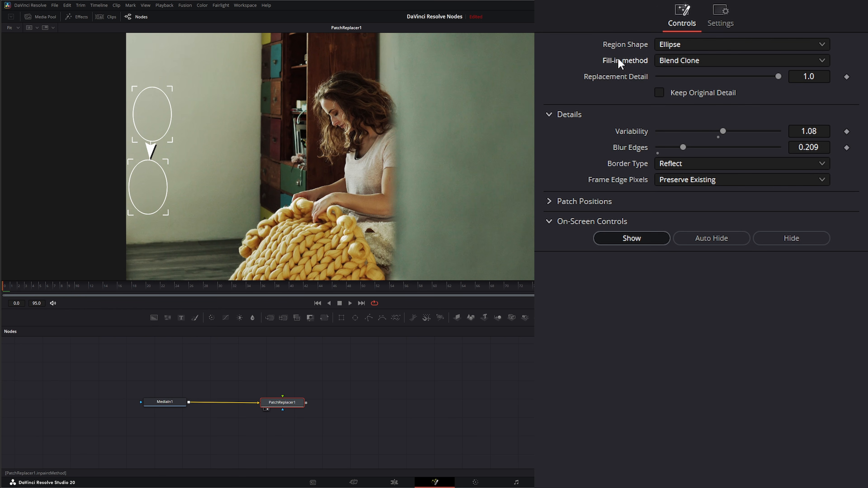
# - Try Replacement Detail under the Clone method, return to Blend Clone, and toggle Keep Original Detail on and off
pyautogui.click(682, 60)
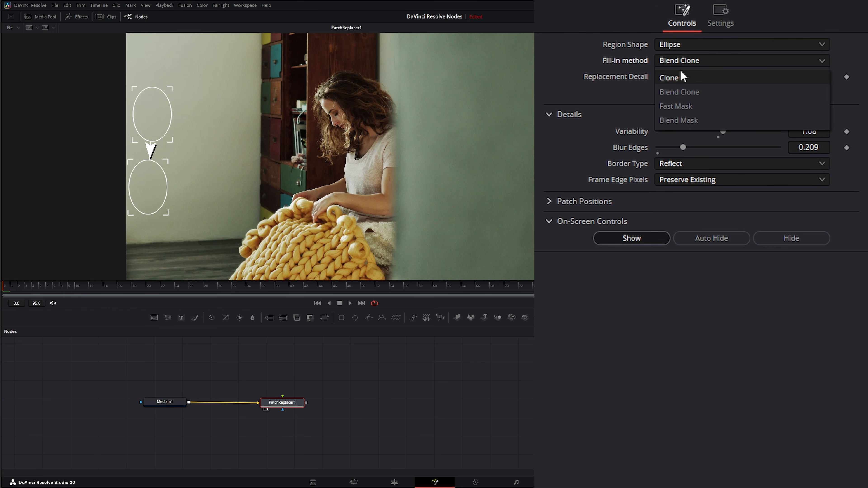
pyautogui.click(670, 74)
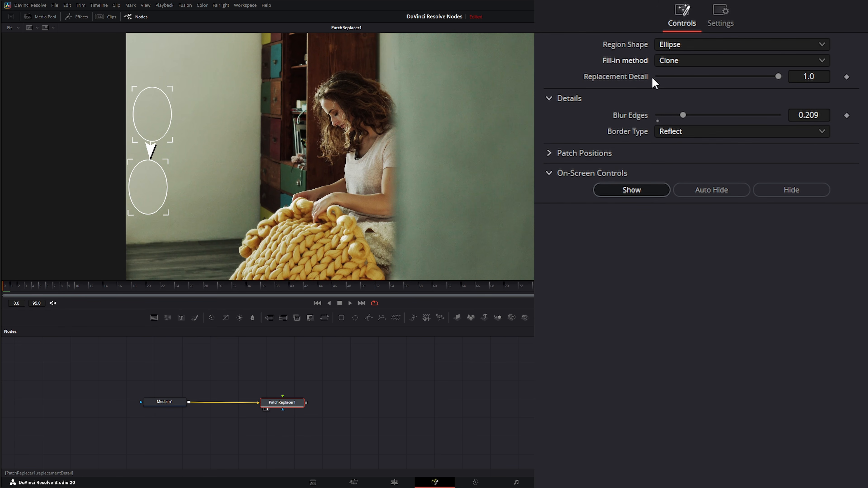
pyautogui.moveTo(778, 77); pyautogui.dragTo(790, 99)
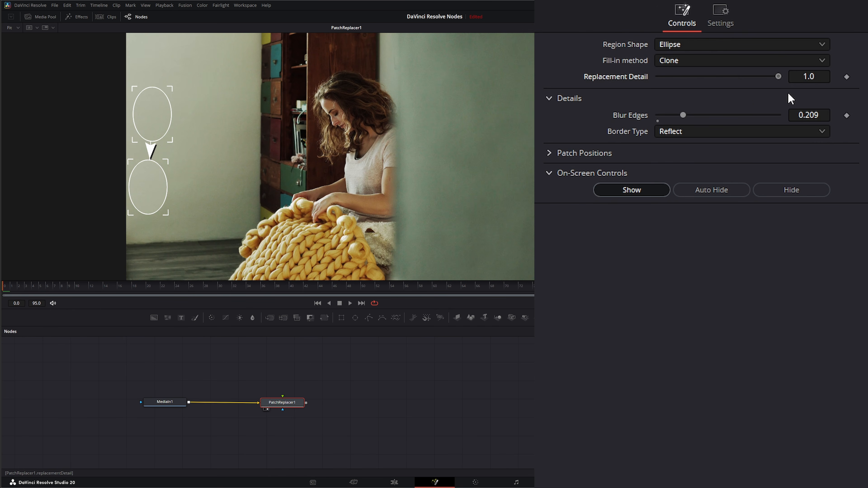
pyautogui.click(685, 62)
pyautogui.click(700, 91)
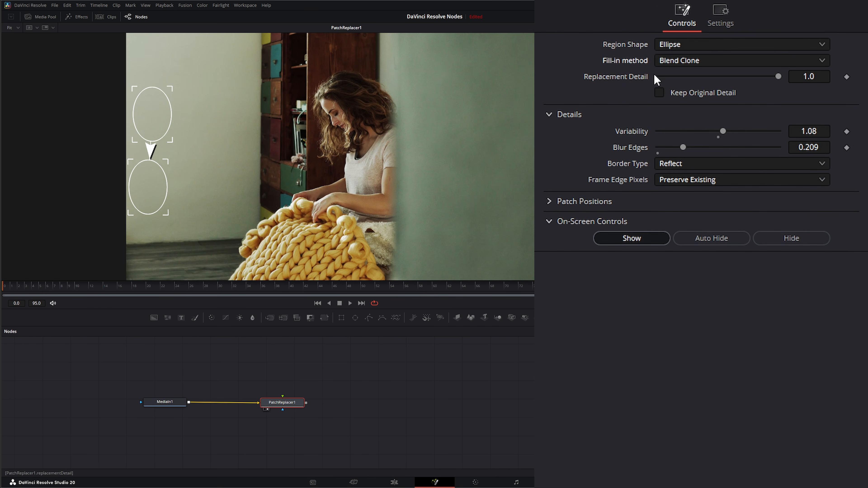
pyautogui.click(660, 93)
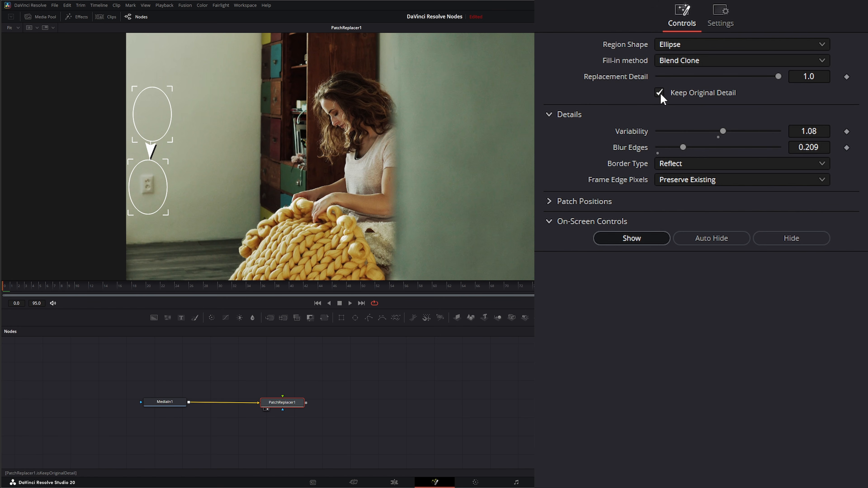
pyautogui.click(660, 93)
# - In Patch Positions, shift the source patch slightly and set Target Width to 0.0576 and Target Height to 0.1582
pyautogui.click(578, 115)
pyautogui.click(581, 135)
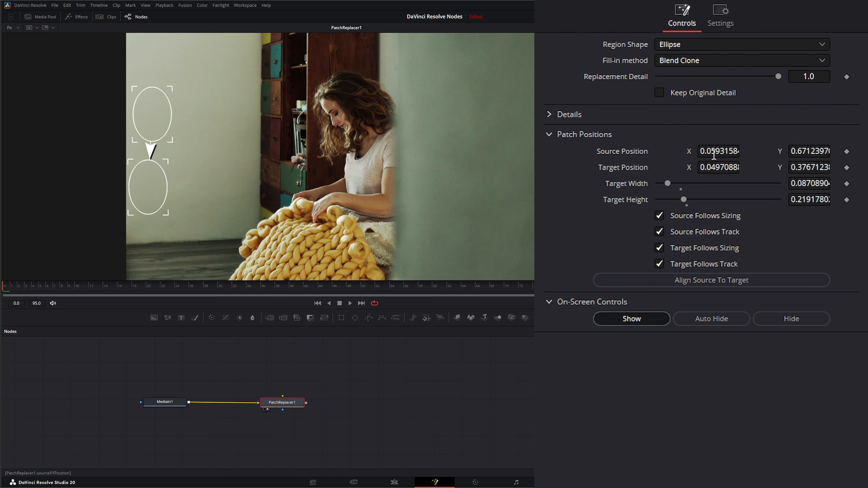
pyautogui.moveTo(714, 152)
pyautogui.mouseDown()
pyautogui.moveTo(730, 153)
pyautogui.moveTo(720, 152)
pyautogui.mouseUp()
pyautogui.moveTo(169, 118)
pyautogui.mouseDown()
pyautogui.moveTo(195, 108)
pyautogui.moveTo(161, 119)
pyautogui.mouseUp()
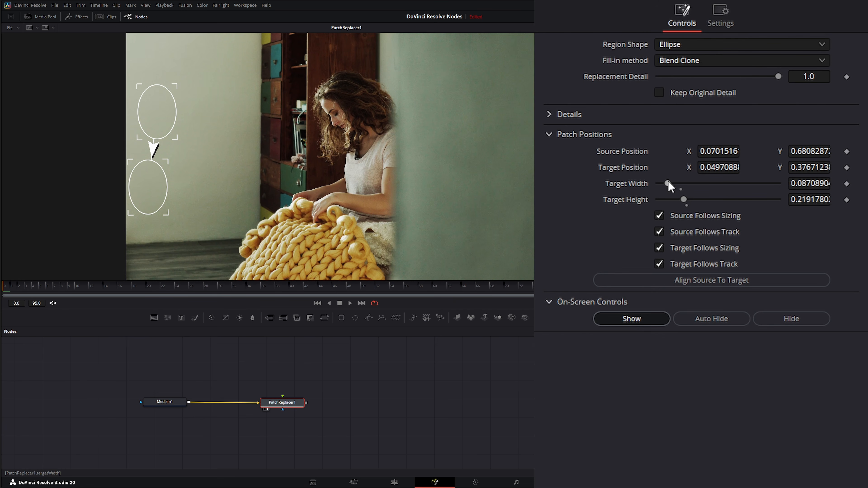
pyautogui.moveTo(668, 183); pyautogui.dragTo(676, 200)
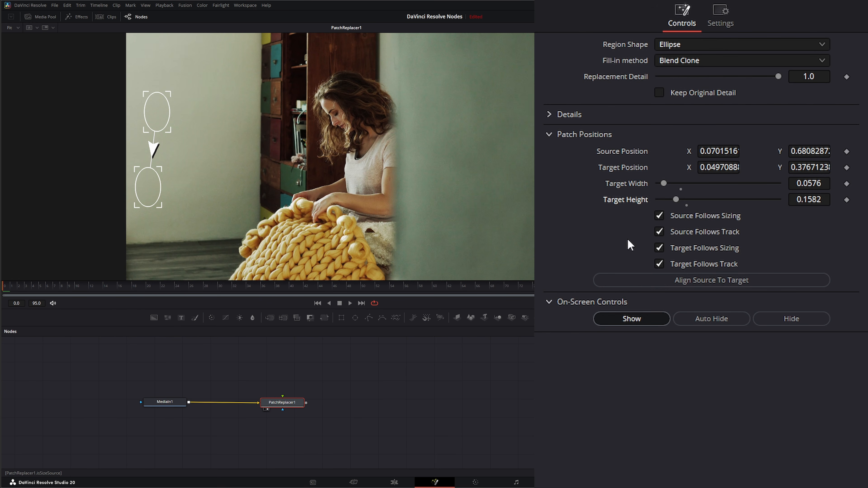
# - Look at the tracker on the Color page, return to Fusion, and play the patched clip before rewinding it
pyautogui.click(476, 482)
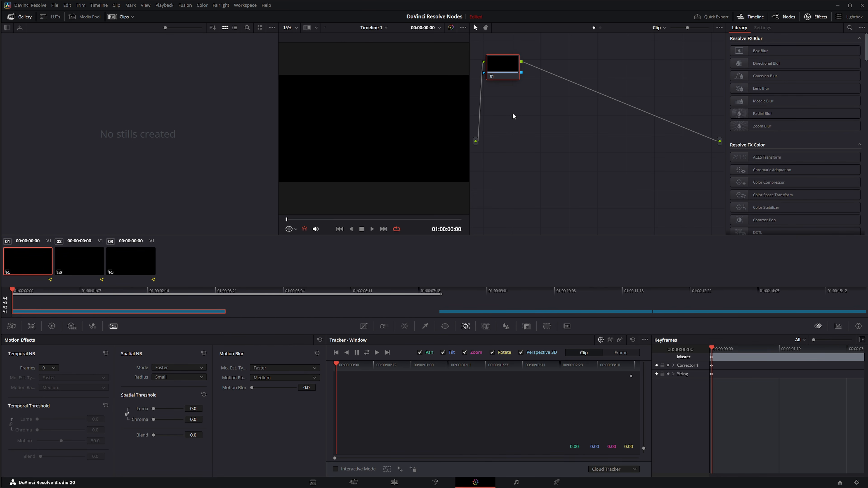
pyautogui.click(435, 482)
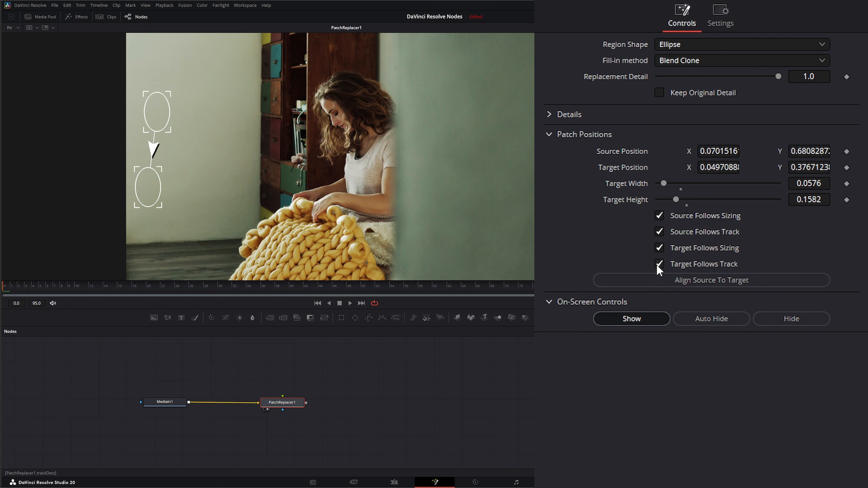
pyautogui.click(350, 302)
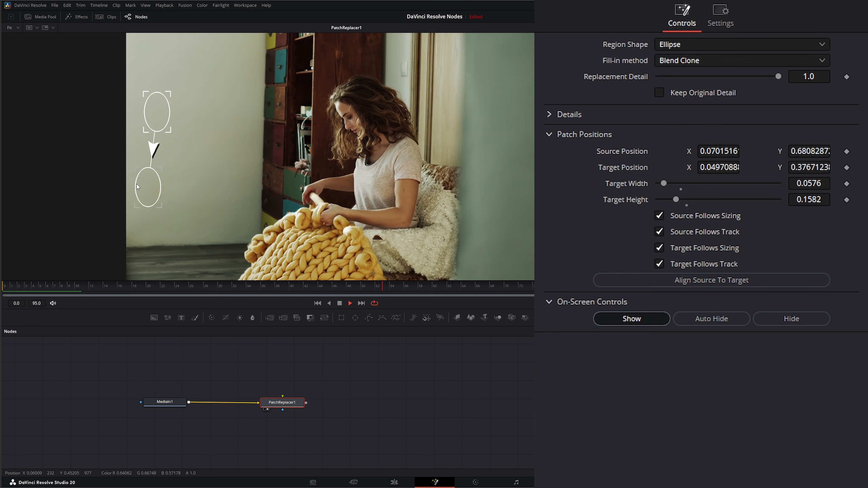
pyautogui.click(340, 303)
pyautogui.click(317, 303)
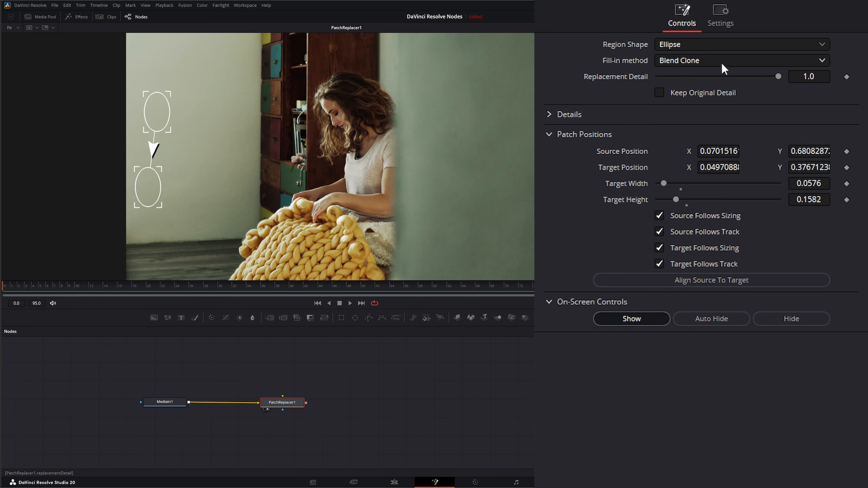
# - Try the Blend Mask fill-in method on the patch and set it back to Blend Clone
pyautogui.click(676, 64)
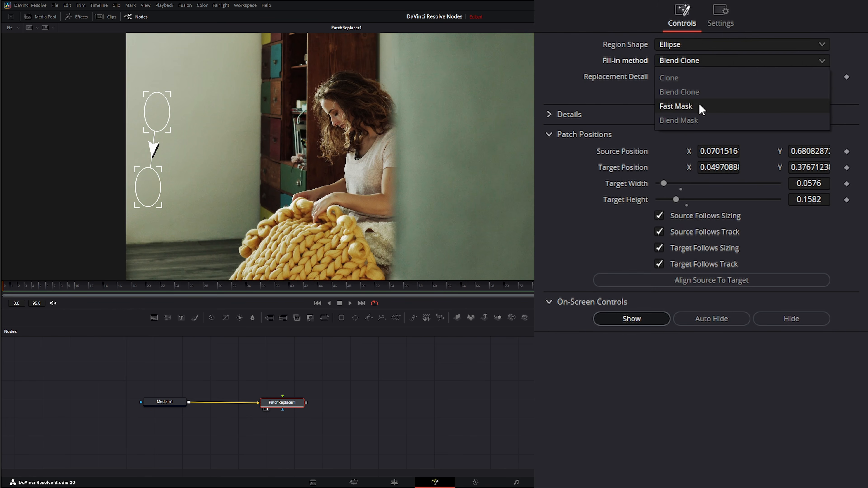
pyautogui.click(691, 122)
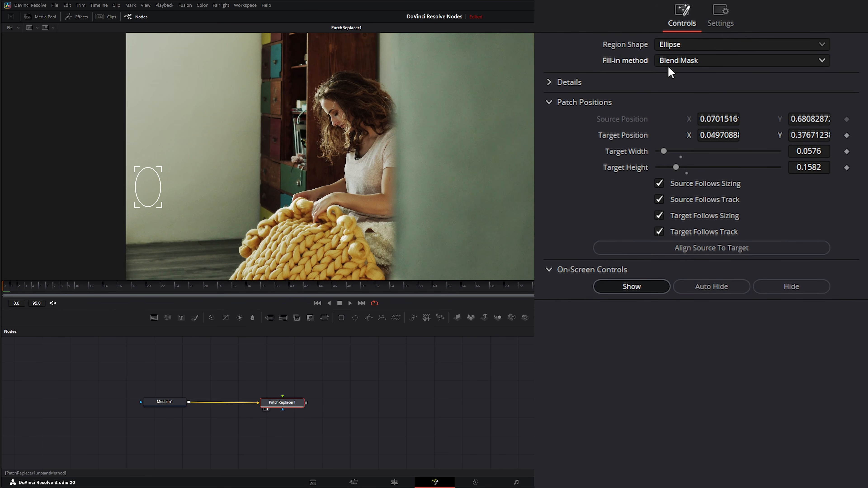
pyautogui.click(677, 62)
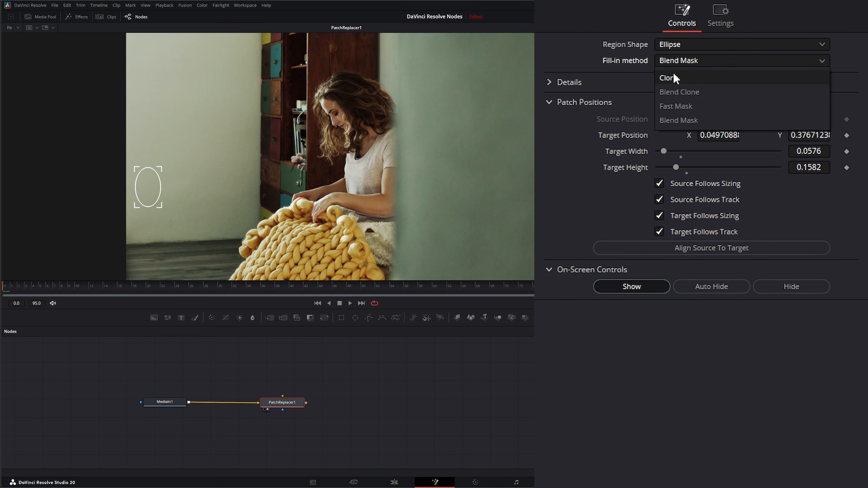
pyautogui.click(692, 92)
# - Align the source patch directly above the target and turn off all four Follows Sizing and Follows Track options for source and target
pyautogui.moveTo(158, 115)
pyautogui.mouseDown()
pyautogui.moveTo(159, 128)
pyautogui.moveTo(149, 115)
pyautogui.mouseUp()
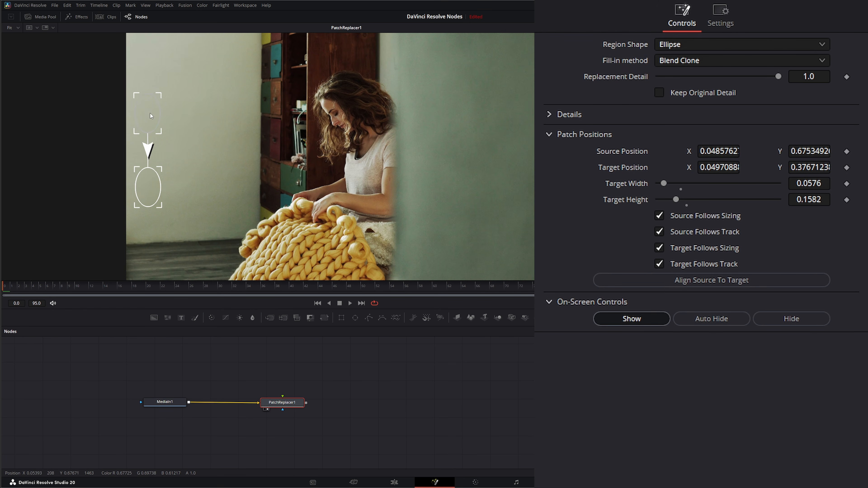
pyautogui.moveTo(265, 409); pyautogui.dragTo(268, 409)
pyautogui.click(659, 264)
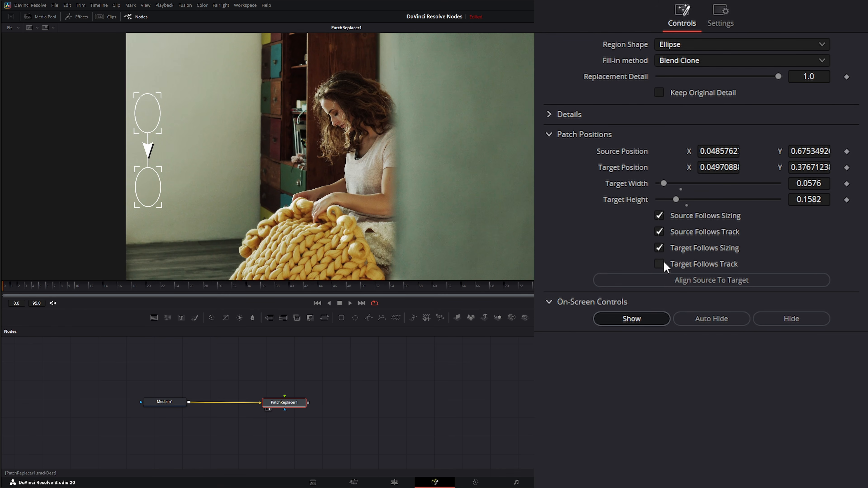
pyautogui.click(659, 248)
pyautogui.click(660, 232)
pyautogui.click(659, 216)
# - Add a Tracker node, feed it from MediaIn1, and show it in the viewer
pyautogui.click(170, 403)
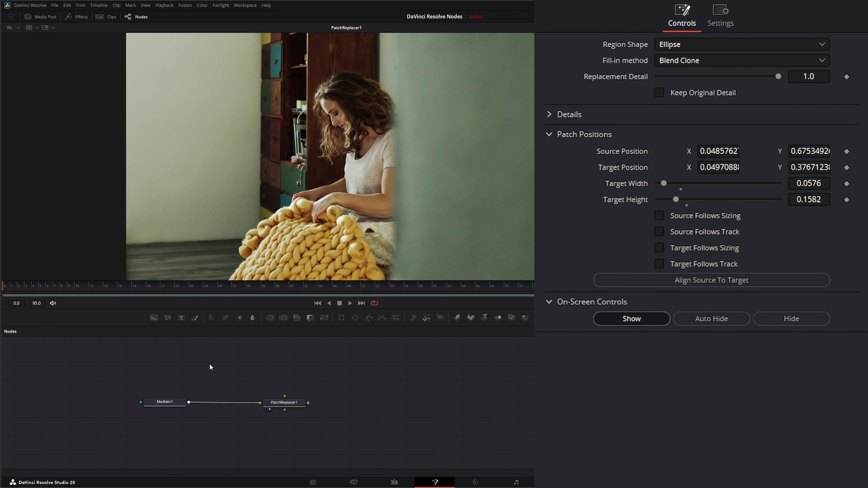
pyautogui.hotkey('shift', 'space')
pyautogui.write('track')
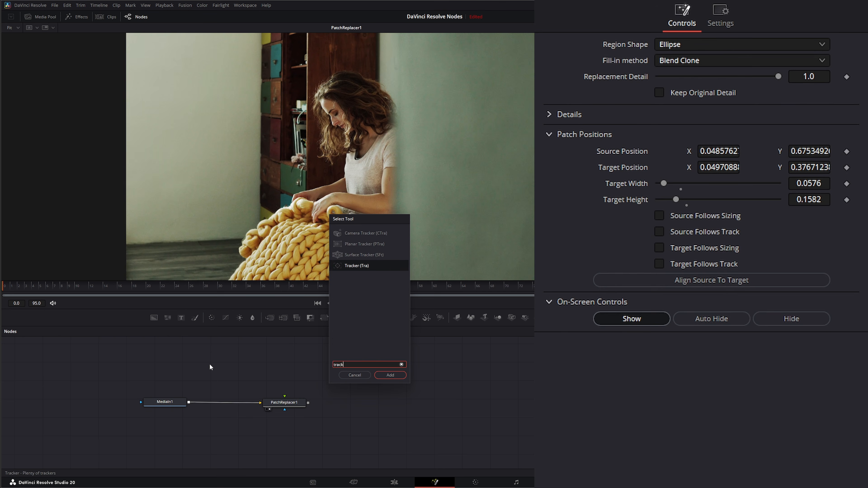
pyautogui.press('Return')
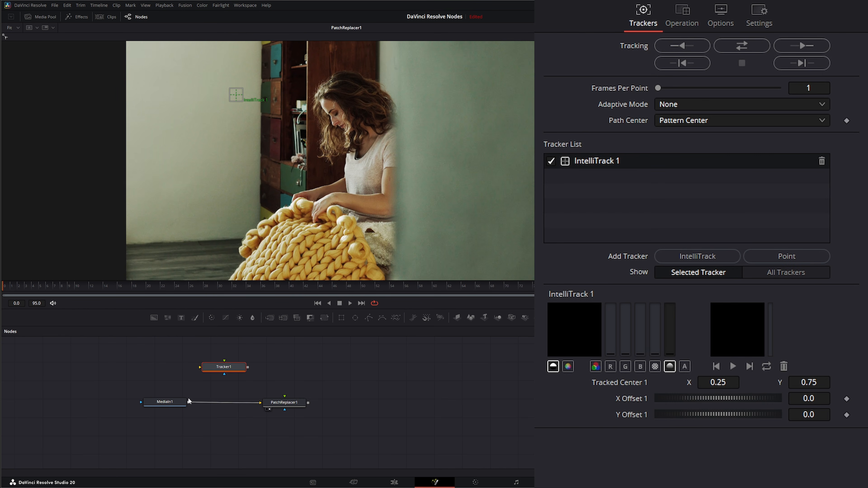
pyautogui.moveTo(189, 401); pyautogui.dragTo(240, 369)
pyautogui.press('1')
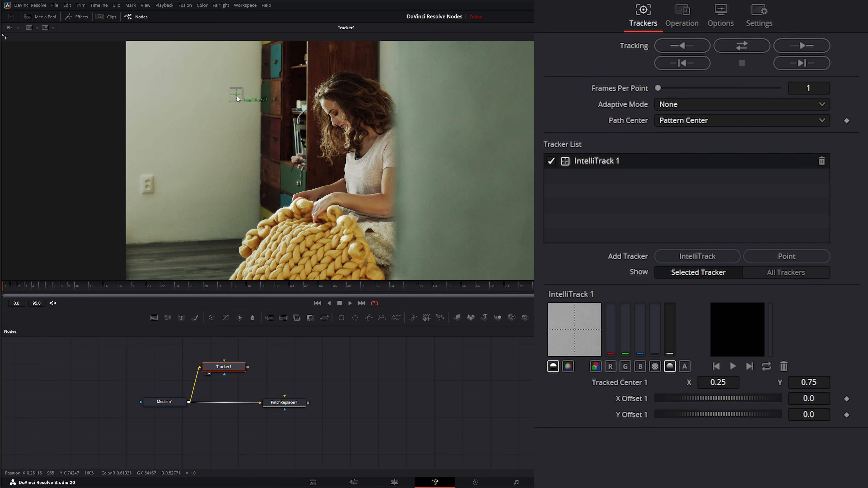
# - Place the IntelliTrack point on the wall outlet, track it forward, then play back the track and rewind to the first frame
pyautogui.moveTo(237, 97); pyautogui.dragTo(149, 184)
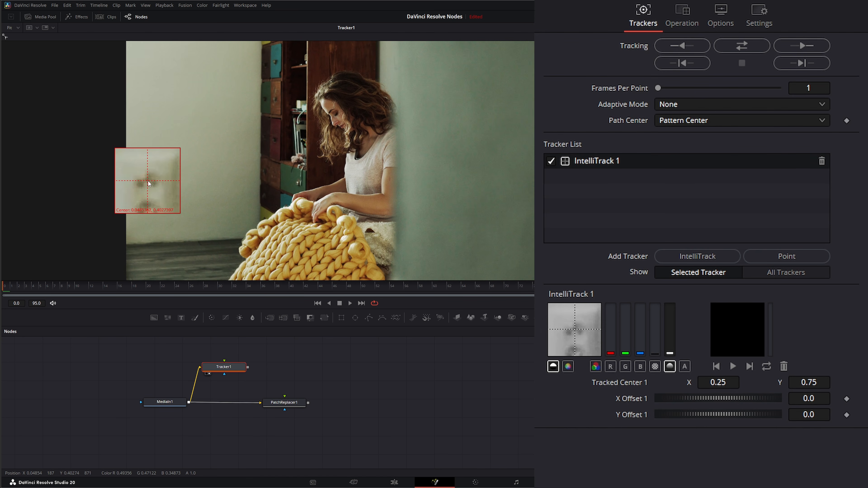
pyautogui.click(802, 45)
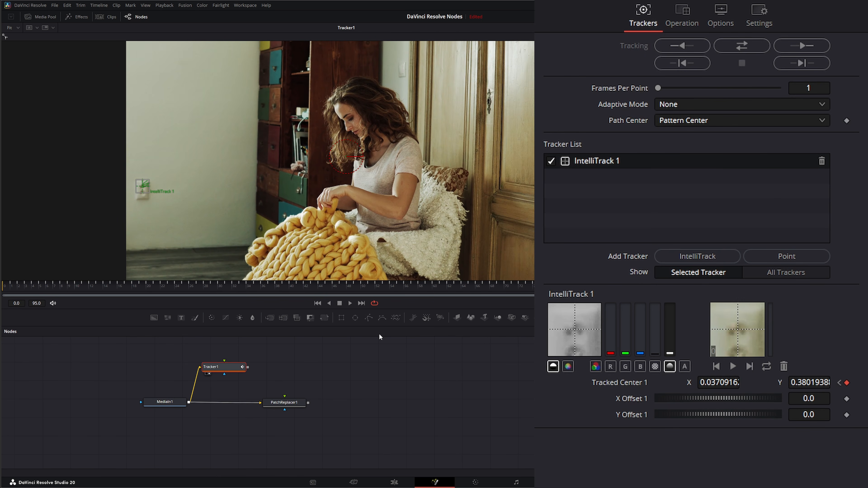
pyautogui.press('space')
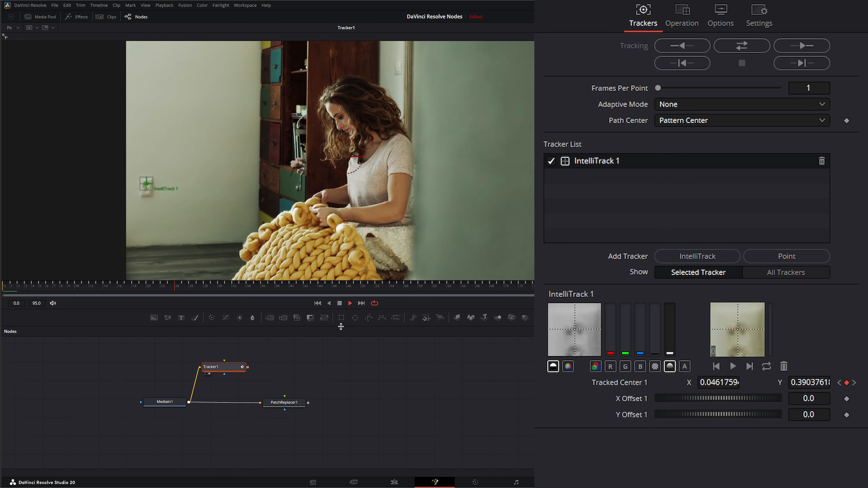
pyautogui.click(339, 303)
pyautogui.click(318, 303)
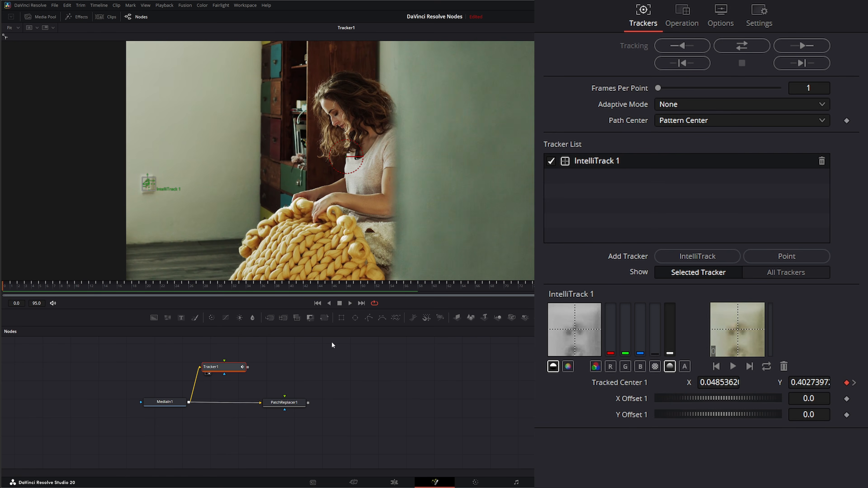
# - Connect PatchReplacer1's Target Position to the position output of the Tracker1IntelliTrack1Path
pyautogui.click(284, 402)
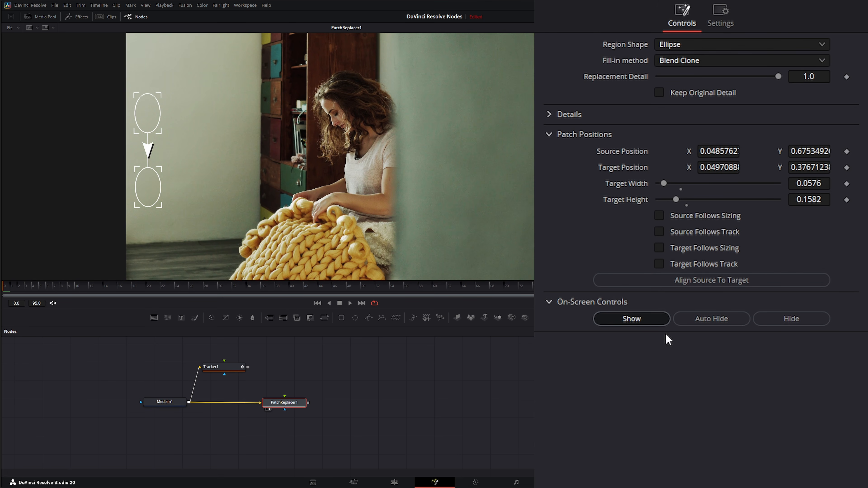
pyautogui.rightClick(608, 169)
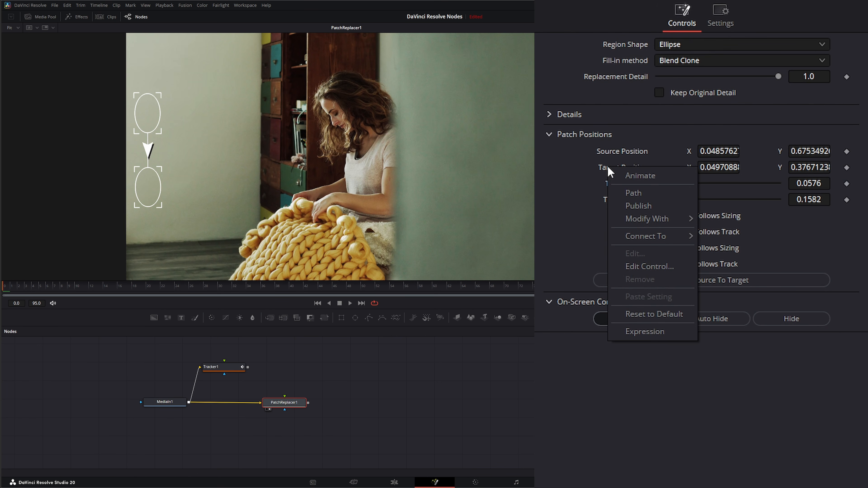
pyautogui.moveTo(642, 236)
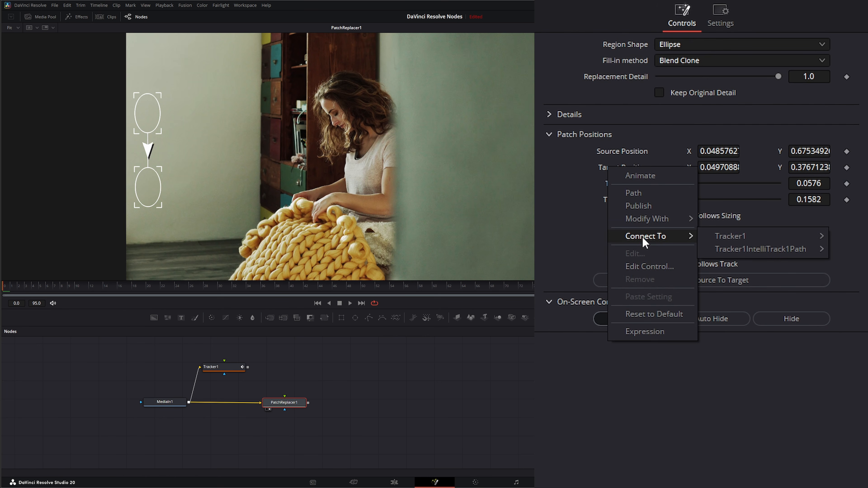
pyautogui.moveTo(726, 249)
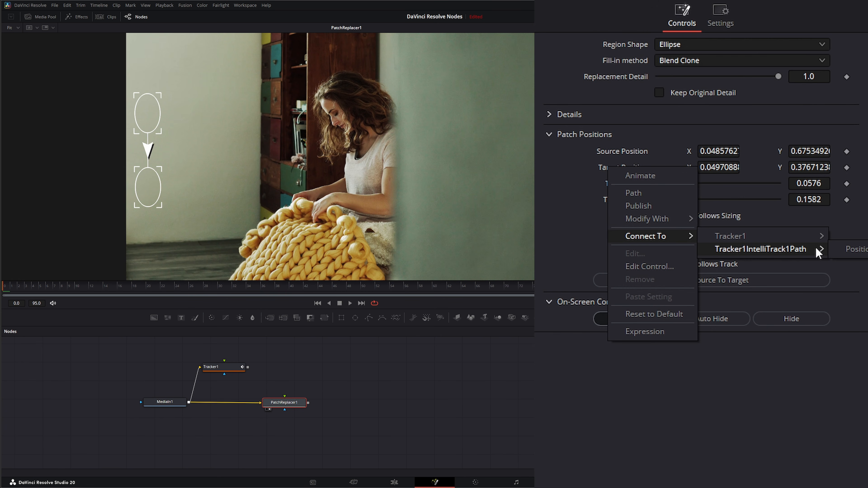
pyautogui.click(861, 252)
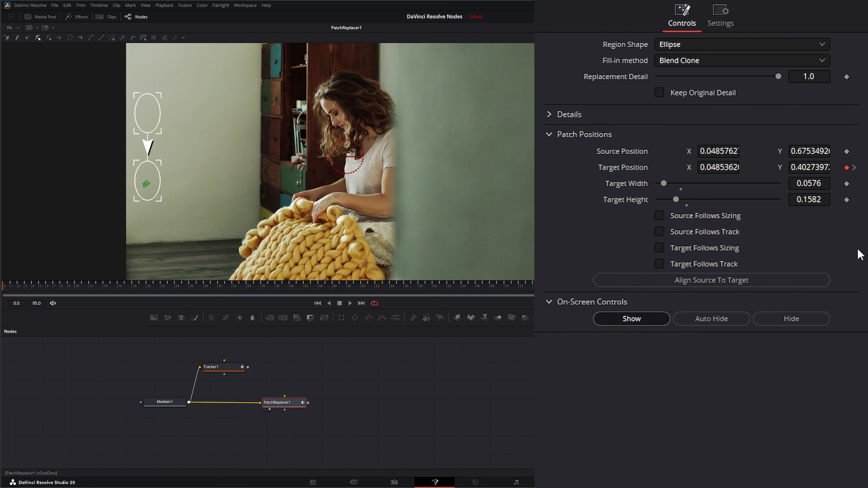
# - Play back the clip to check the tracked target patch, stop, and rewind to the first frame
pyautogui.click(350, 303)
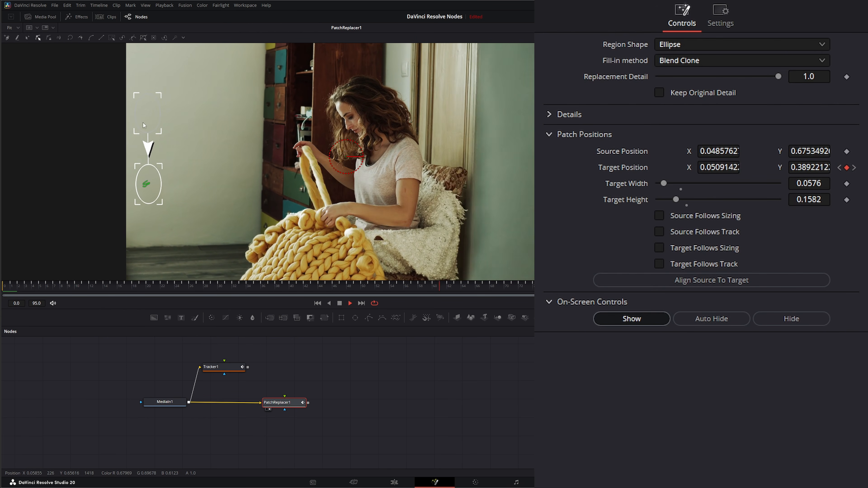
pyautogui.click(340, 303)
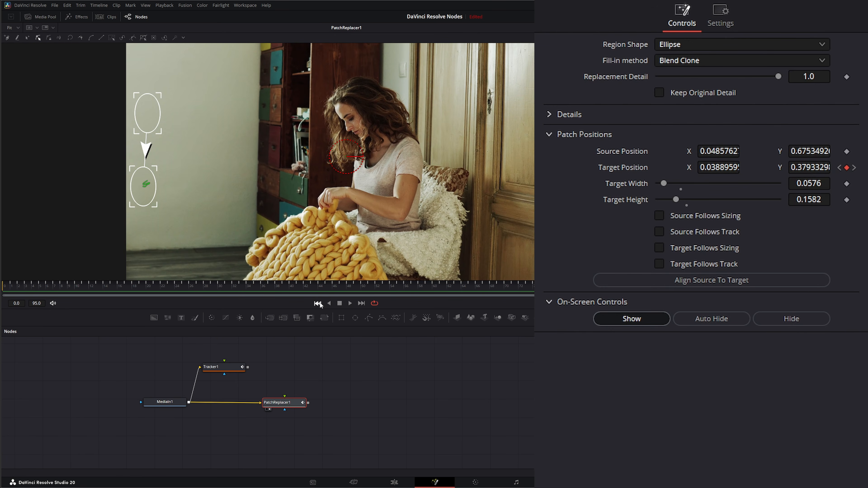
pyautogui.click(319, 304)
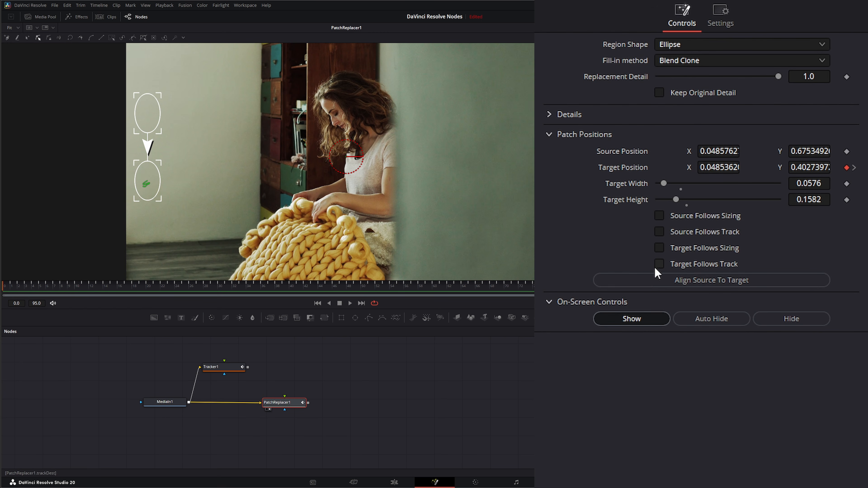
# - Align the source patch to the target and move it straight up onto the clean wall above the outlet
pyautogui.click(689, 282)
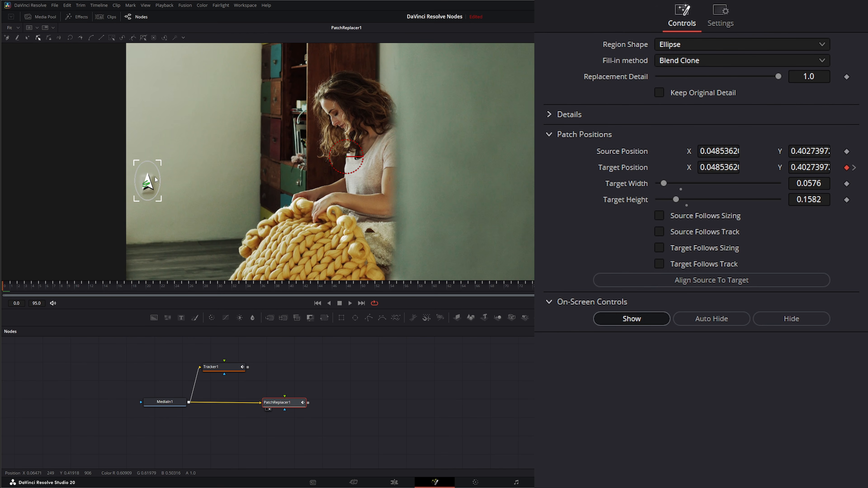
pyautogui.moveTo(155, 178); pyautogui.dragTo(155, 122)
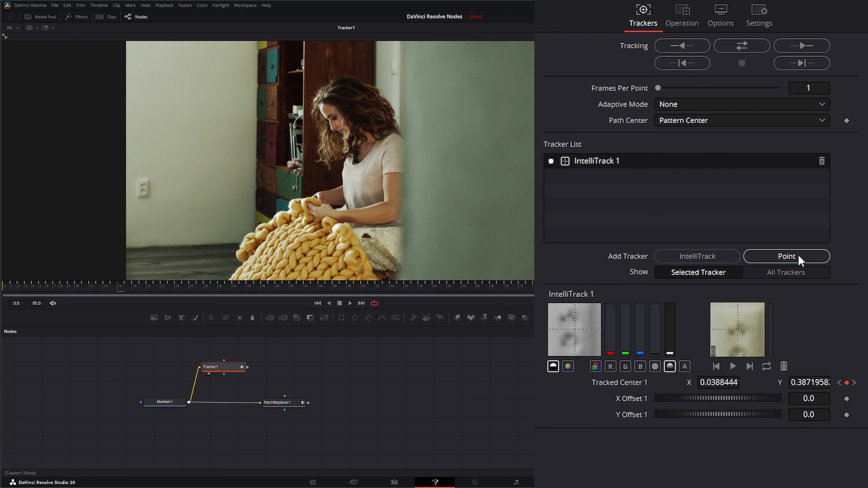
# - Add a Point tracker to Tracker1, place it on the wall outlet with a search width of about 0.067, and track it forward
pyautogui.click(782, 256)
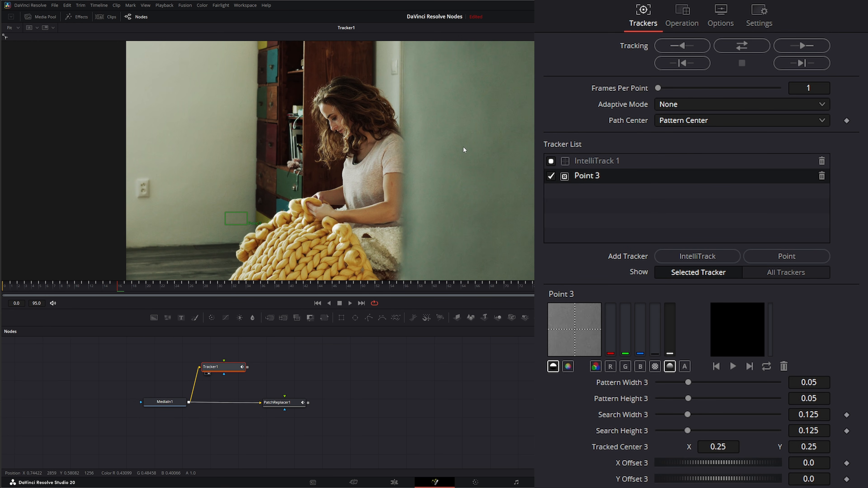
pyautogui.moveTo(224, 211); pyautogui.dragTo(129, 190)
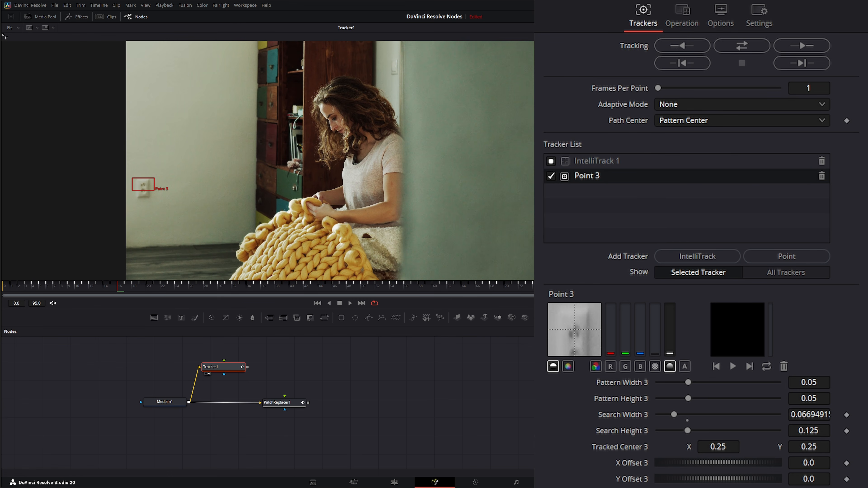
pyautogui.click(812, 45)
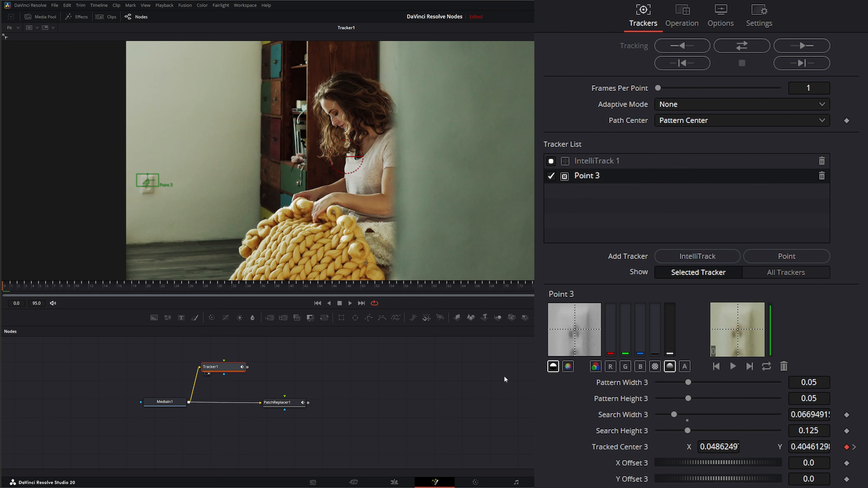
pyautogui.scroll(-1, 250, 331)
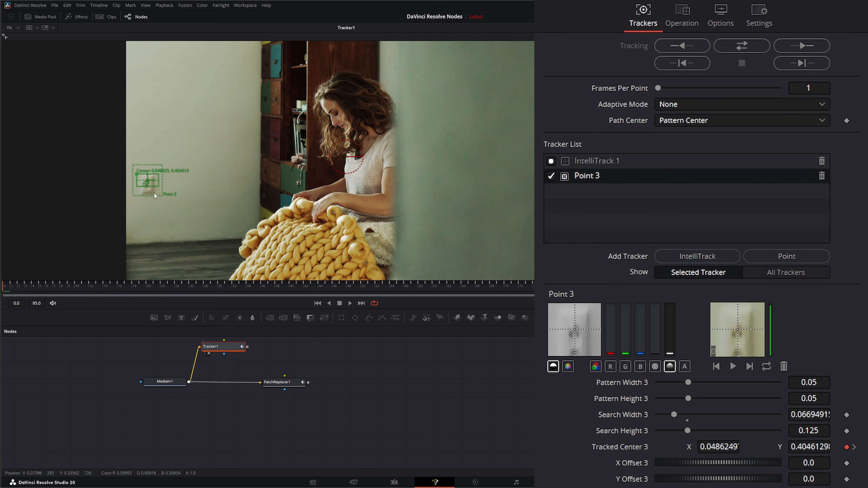
# - Nudge the source patch, connect PatchReplacer1's Source Position to Tracker1's Point 3 position, and show PatchReplacer1 in the viewer
pyautogui.click(268, 384)
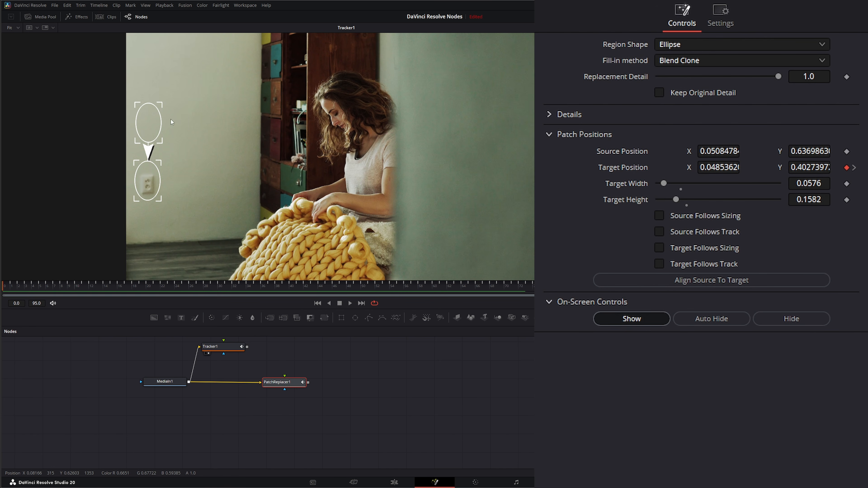
pyautogui.moveTo(152, 119)
pyautogui.mouseDown()
pyautogui.moveTo(164, 129)
pyautogui.moveTo(174, 122)
pyautogui.moveTo(201, 239)
pyautogui.moveTo(183, 119)
pyautogui.moveTo(166, 99)
pyautogui.moveTo(136, 114)
pyautogui.moveTo(153, 111)
pyautogui.moveTo(148, 122)
pyautogui.mouseUp()
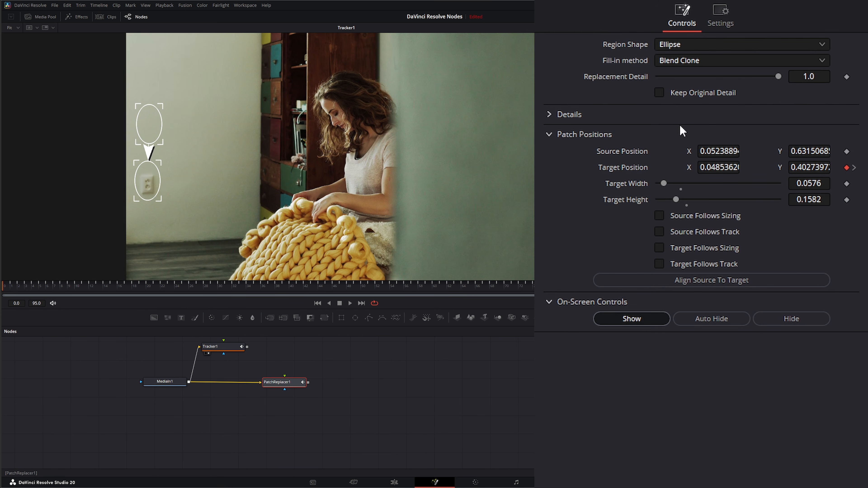
pyautogui.rightClick(609, 154)
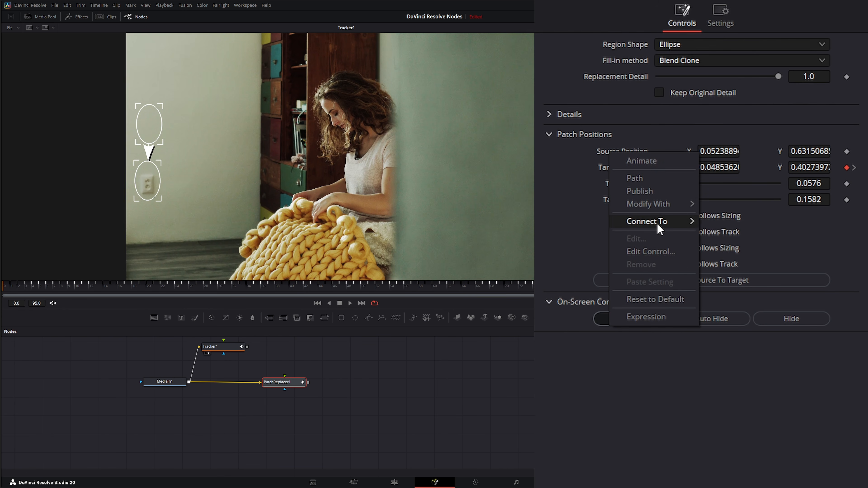
pyautogui.moveTo(653, 223)
pyautogui.moveTo(740, 222)
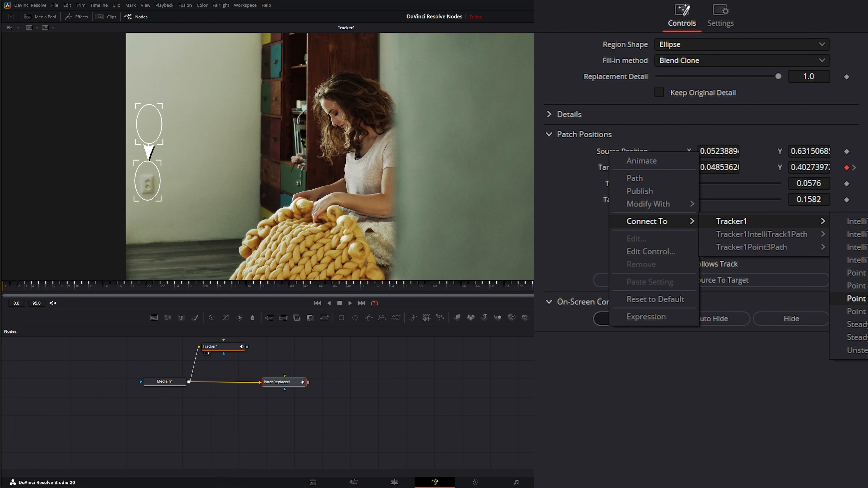
pyautogui.click(864, 274)
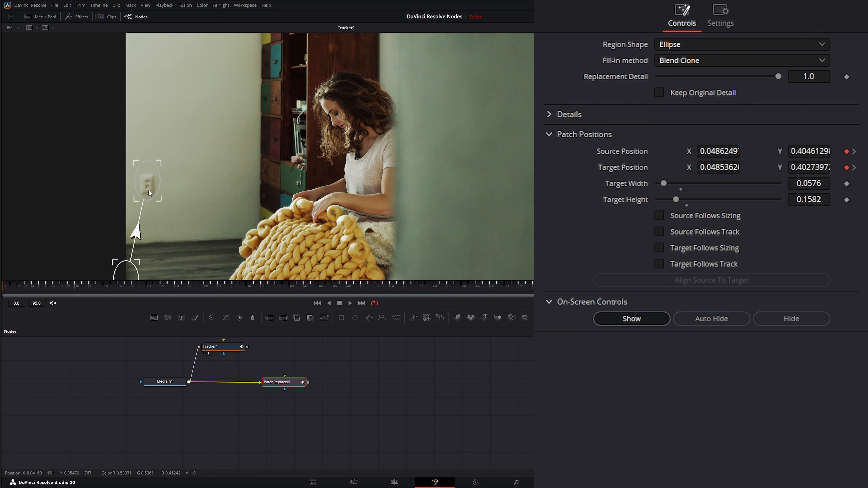
pyautogui.moveTo(287, 383); pyautogui.dragTo(281, 248)
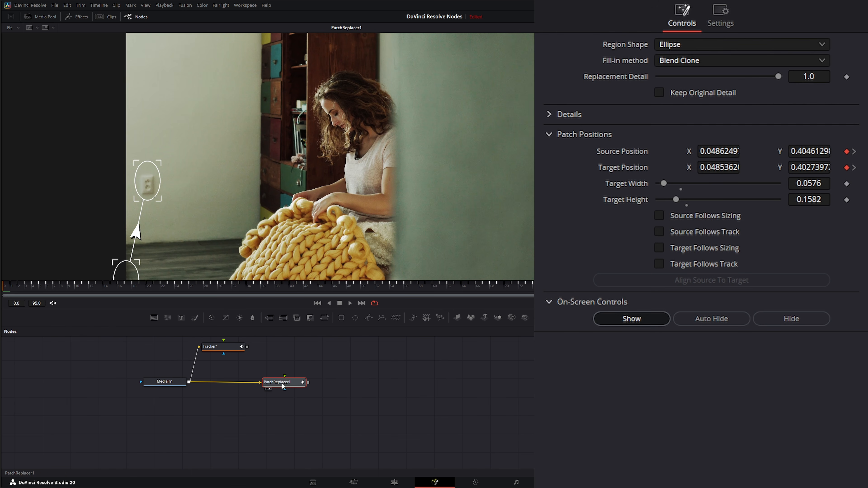
# - Set Point 3's Y Offset in Tracker1 to 0.1121, try an X Offset of 0.1232, and reset X to 0
pyautogui.click(219, 347)
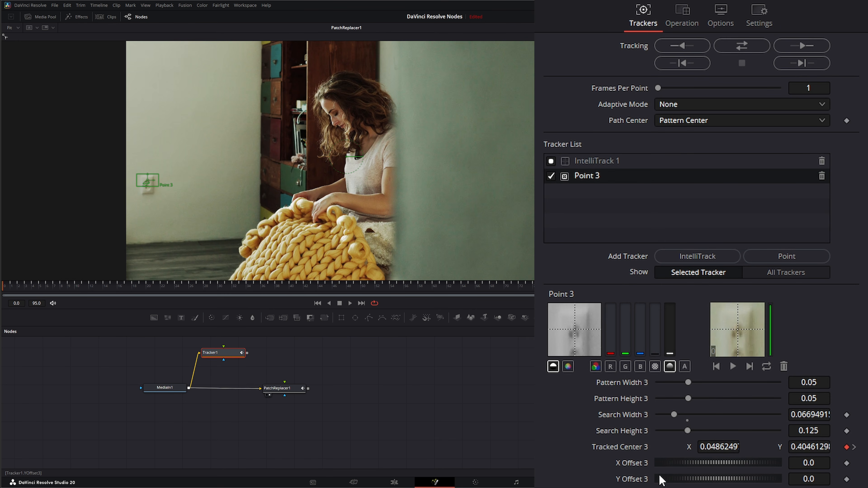
pyautogui.moveTo(707, 482); pyautogui.dragTo(778, 467)
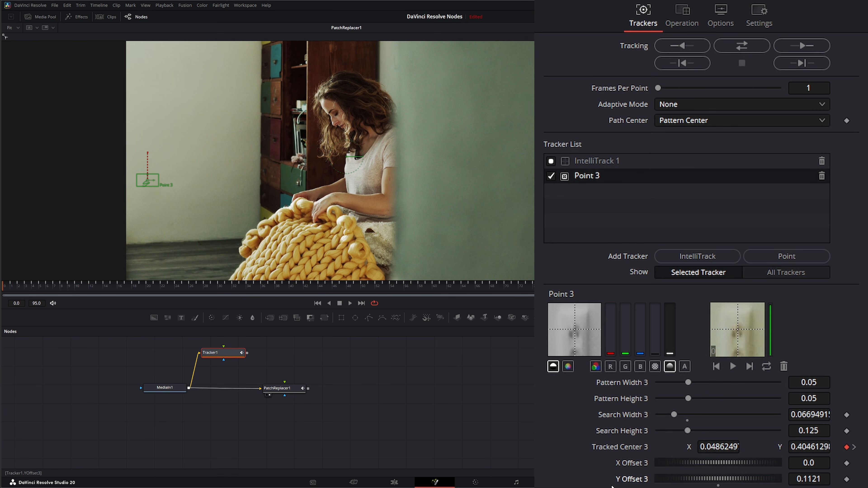
pyautogui.moveTo(677, 461); pyautogui.dragTo(757, 483)
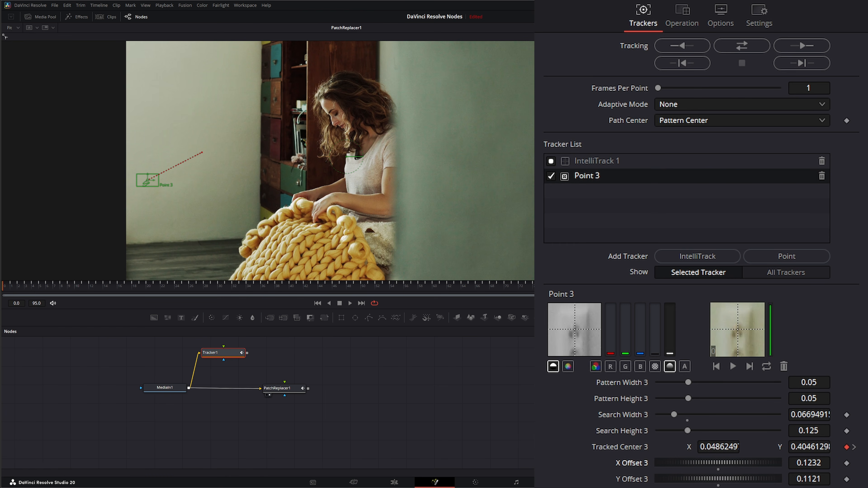
pyautogui.doubleClick(633, 462)
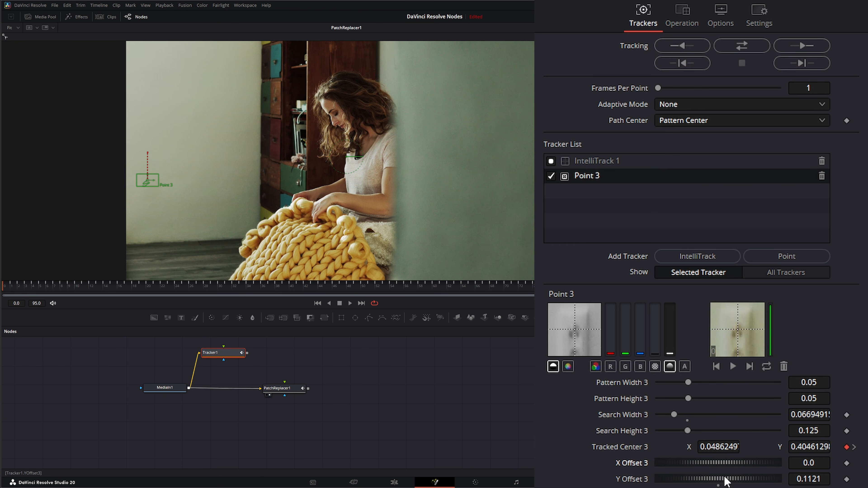
pyautogui.moveTo(726, 482)
pyautogui.mouseDown()
pyautogui.moveTo(735, 482)
pyautogui.moveTo(702, 483)
pyautogui.moveTo(722, 484)
pyautogui.mouseUp()
# - Select PatchReplacer1 and play back the clip to check the patch with source and target both tracked
pyautogui.click(285, 389)
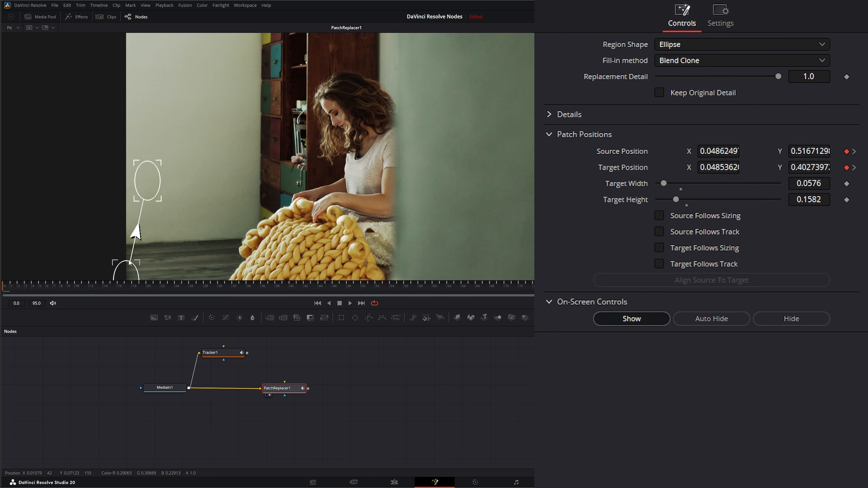
pyautogui.click(350, 303)
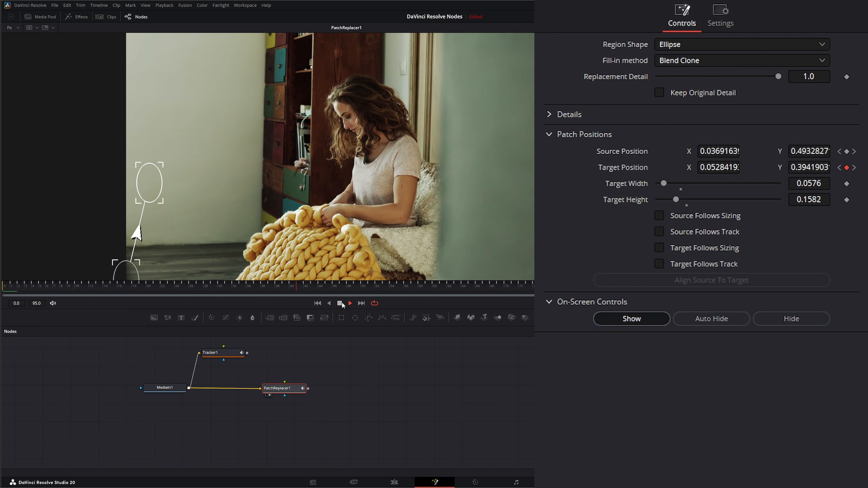
pyautogui.click(341, 303)
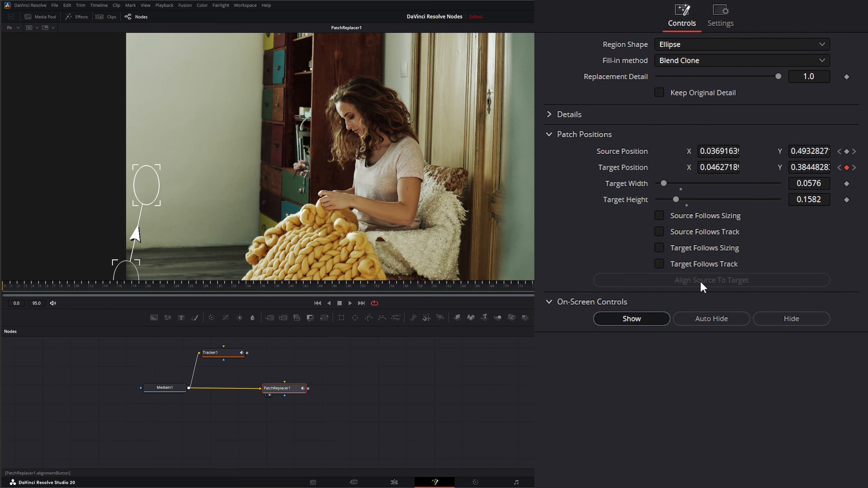
# - Collapse Patch Positions, try Auto Hide for the on-screen controls, set them to Hide, and play the clip
pyautogui.click(549, 135)
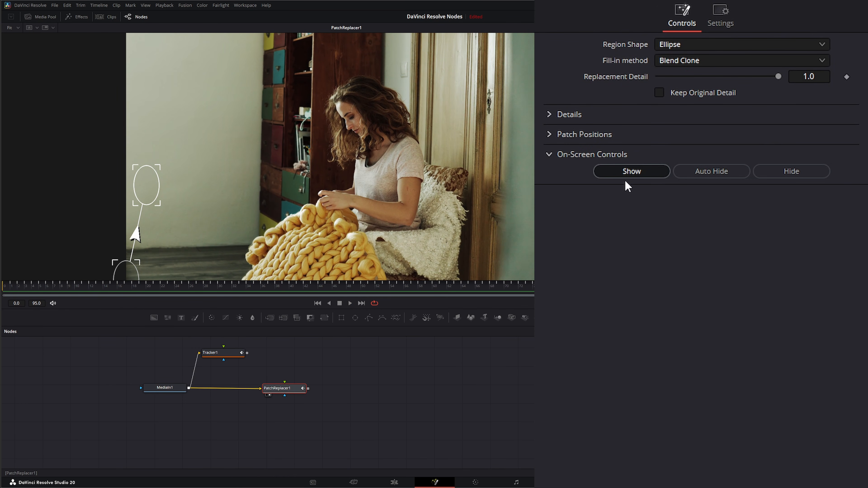
pyautogui.click(717, 171)
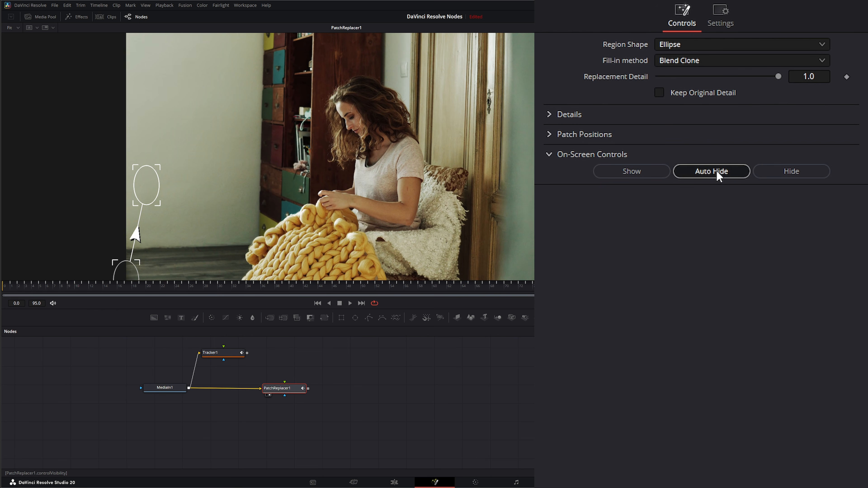
pyautogui.click(795, 171)
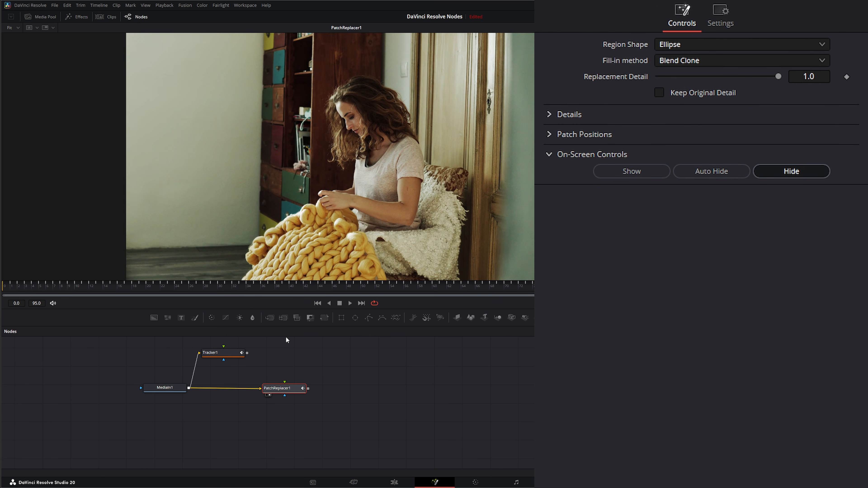
pyautogui.click(350, 303)
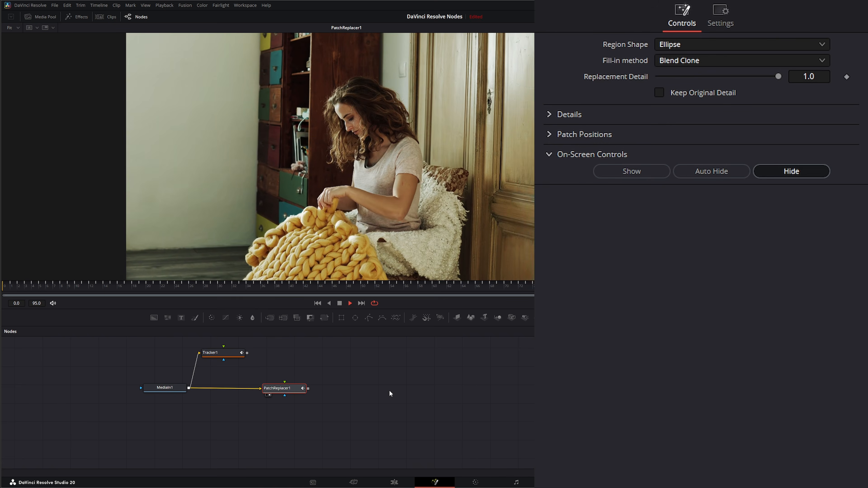